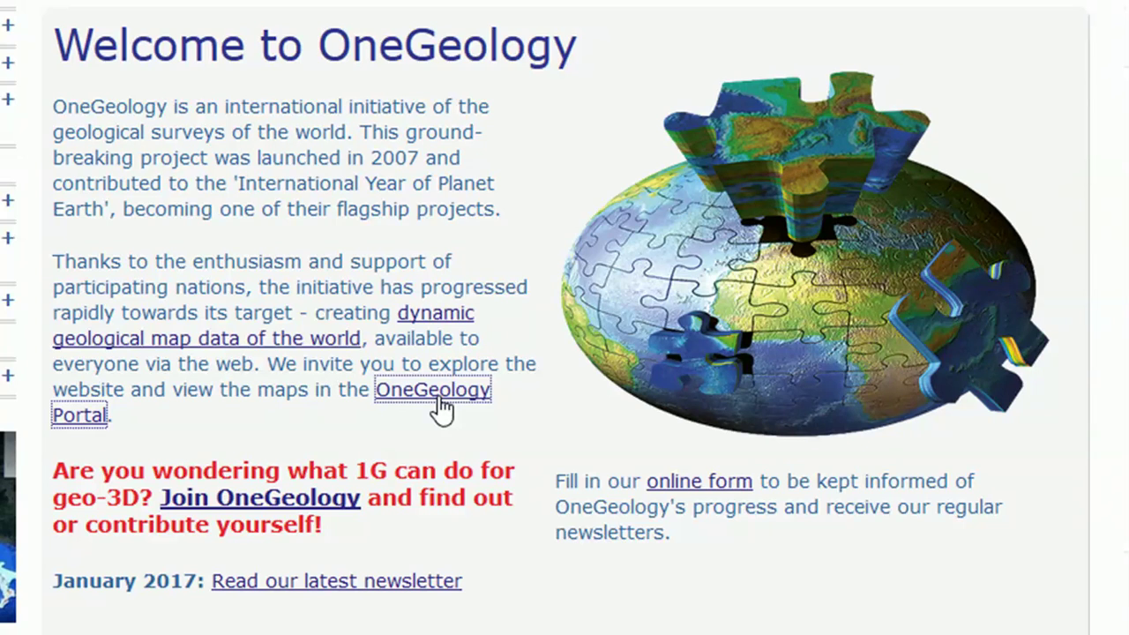
Open the OneGeology Portal map viewer and pan around the world geology map
click(437, 397)
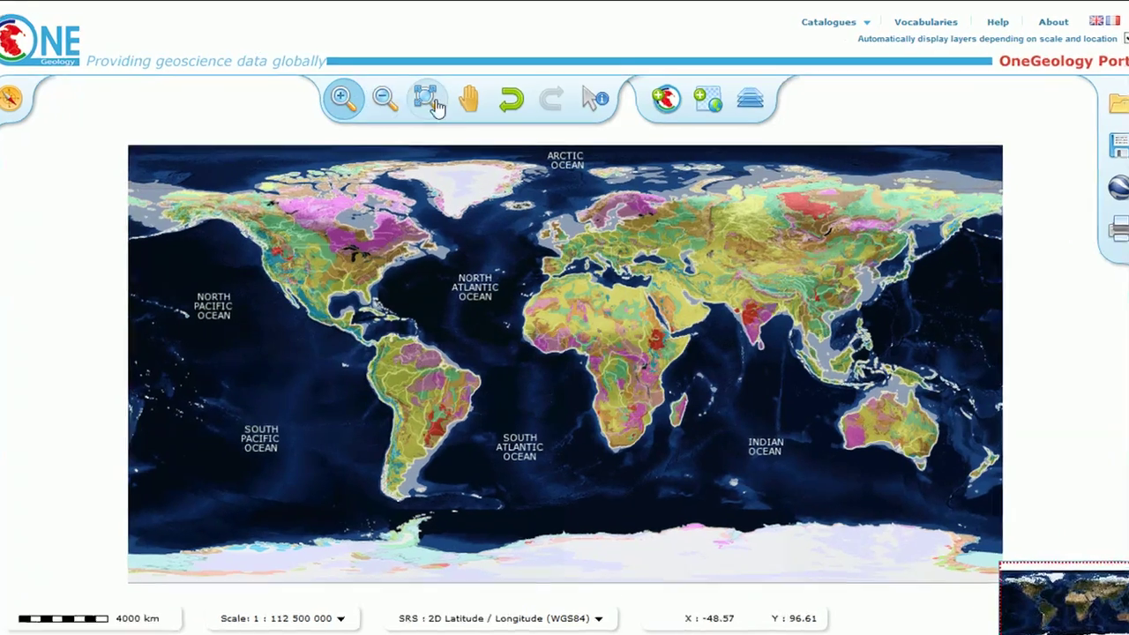
click(473, 94)
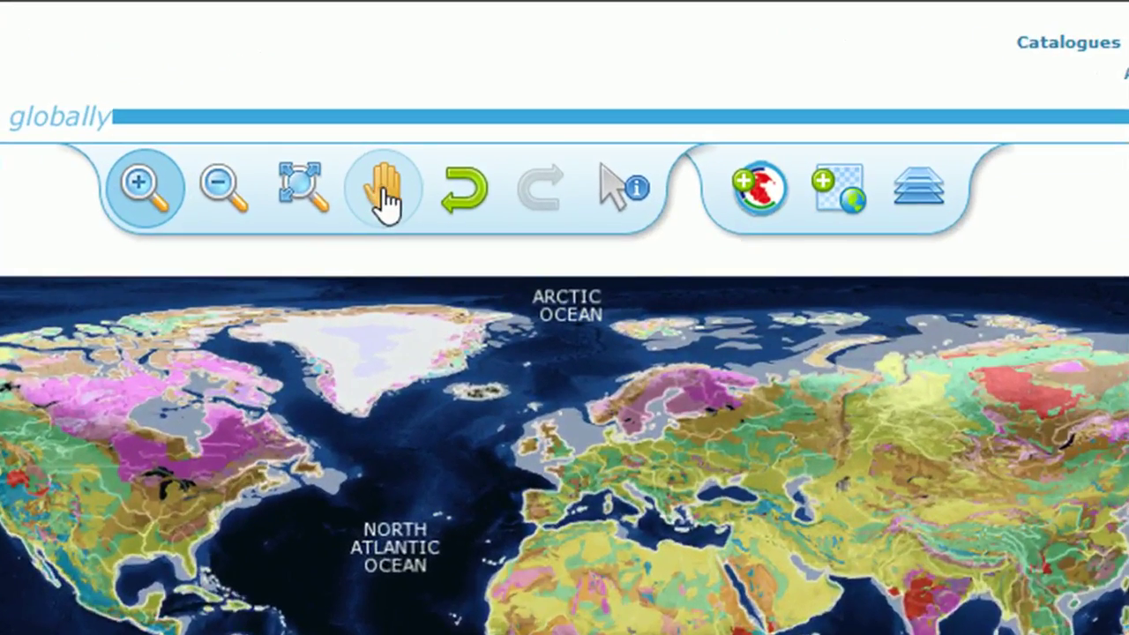
drag(772, 599, 788, 467)
Zoom in on Africa, then further into central Africa at about 1 : 6 335 270
click(139, 214)
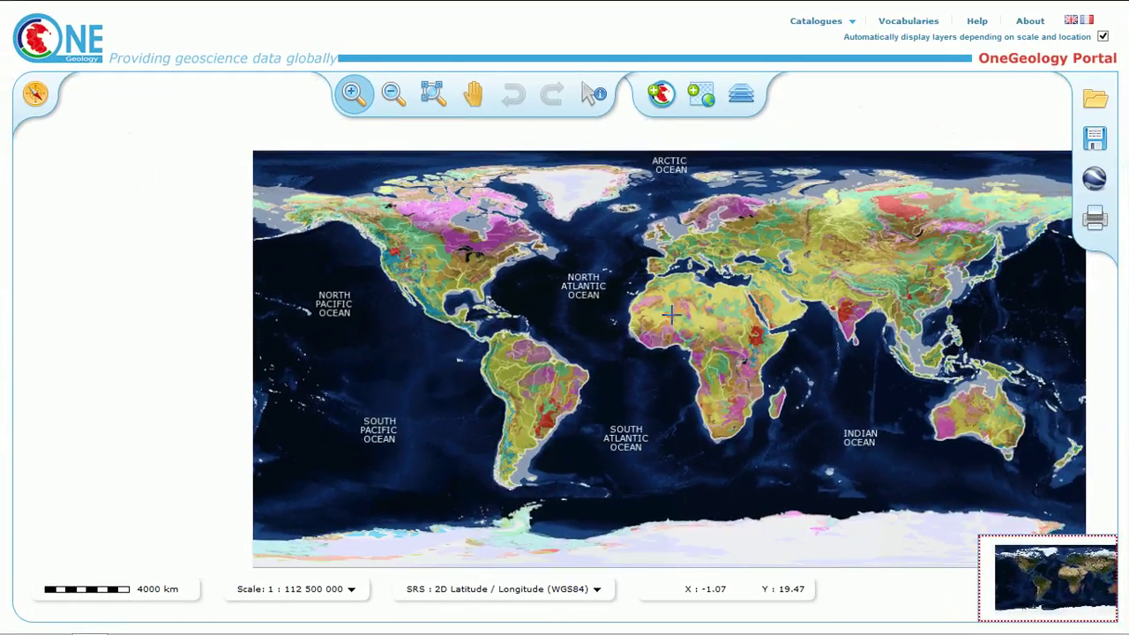
drag(676, 339, 768, 408)
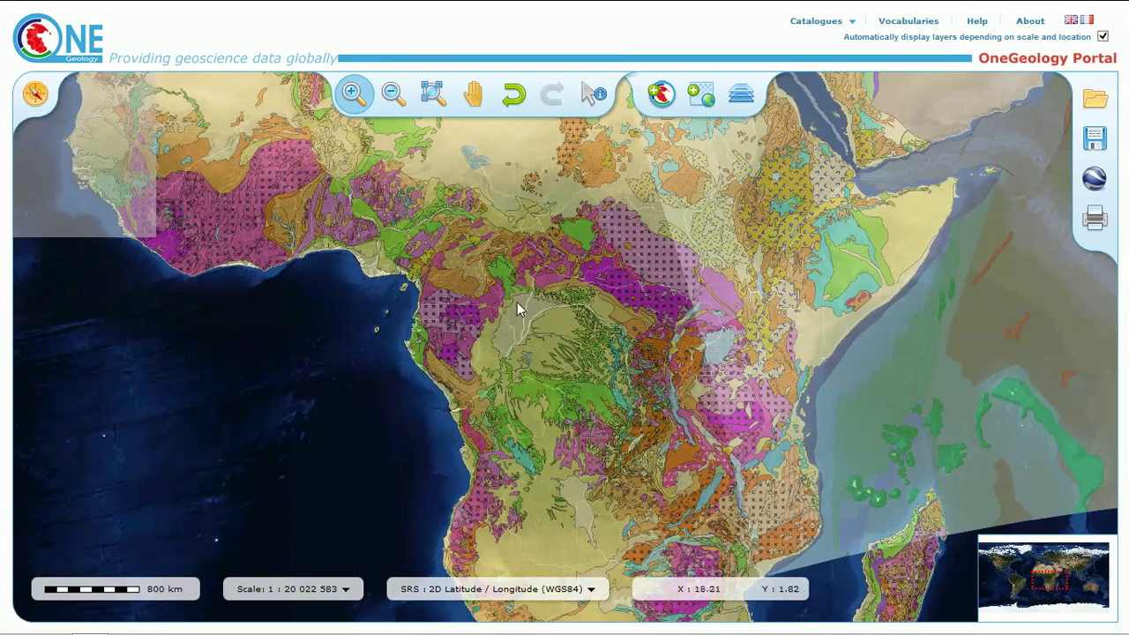
drag(519, 302, 665, 450)
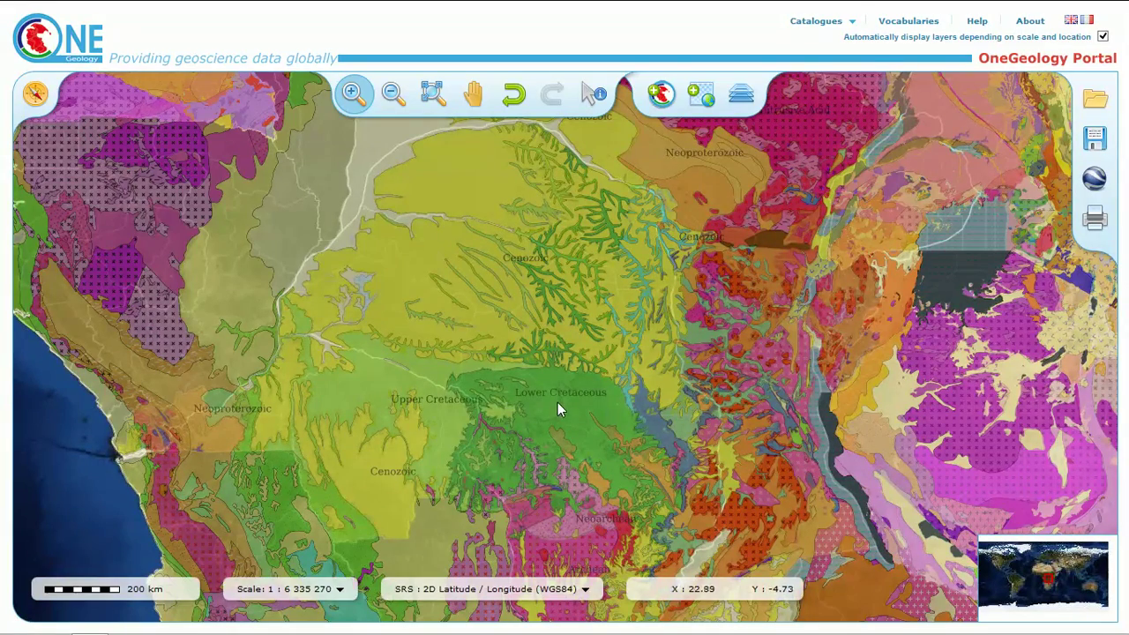
Open Active Layers Properties and expand the AFR CGMW-BRGM 1:10M Geological units row
click(744, 97)
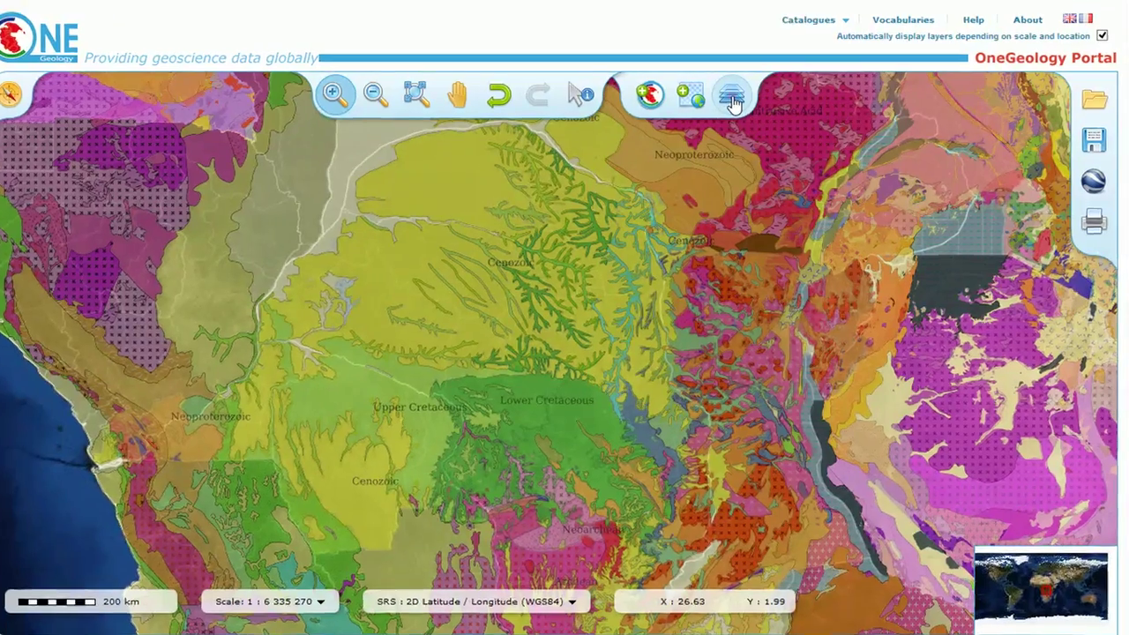
click(742, 99)
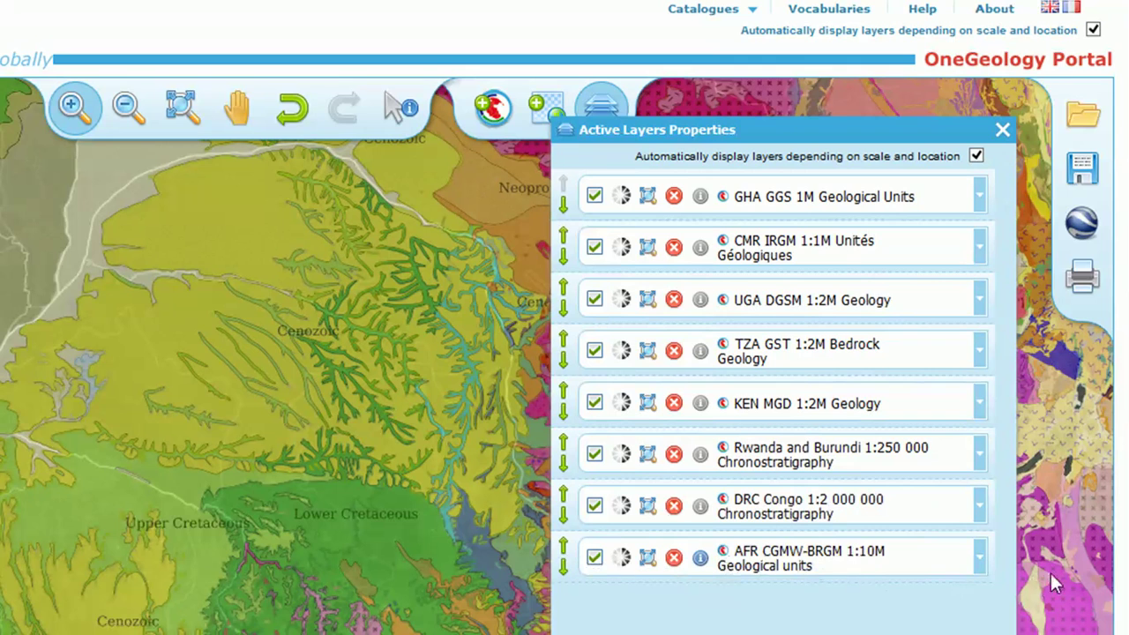
click(981, 570)
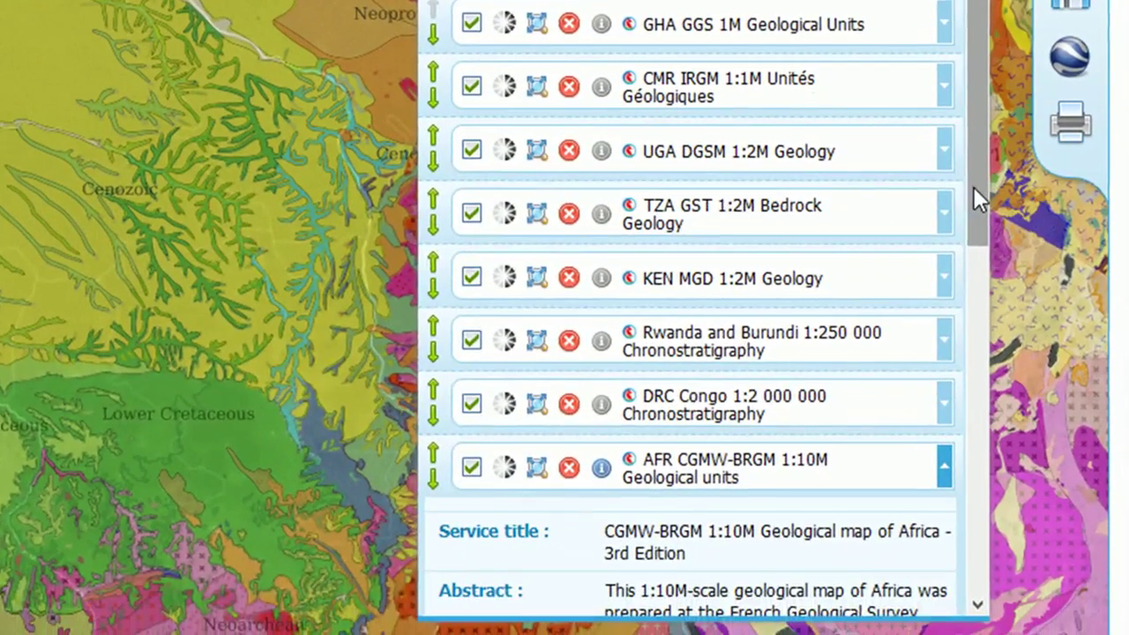
Scroll through the layer's details and display its WMS Service URL
drag(981, 246, 1027, 401)
drag(1021, 362, 1025, 383)
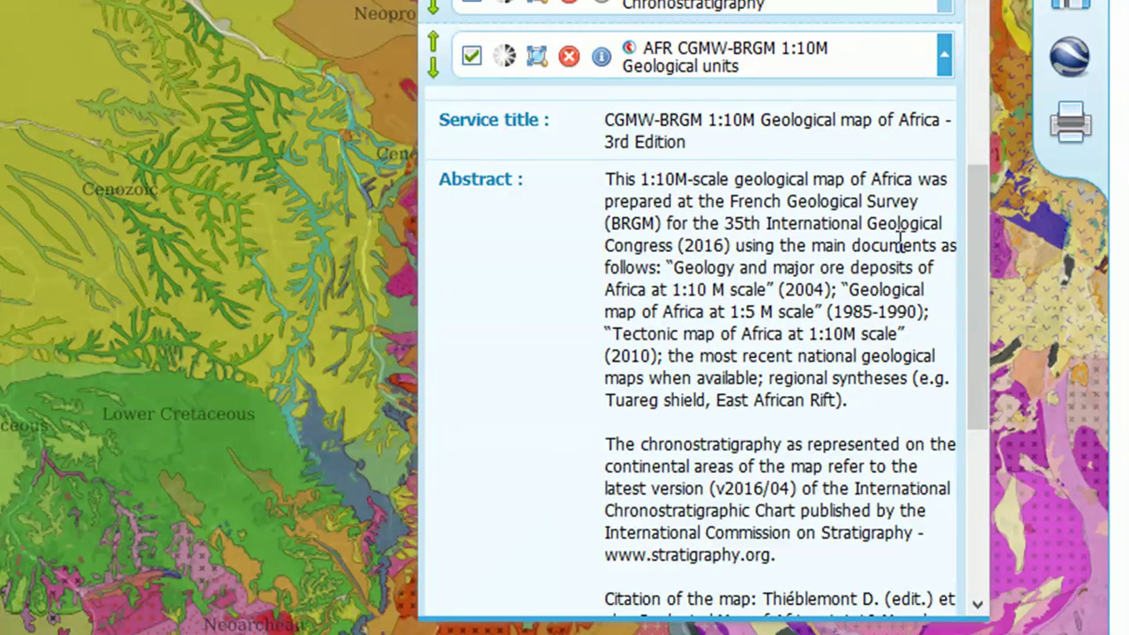
drag(973, 221, 991, 407)
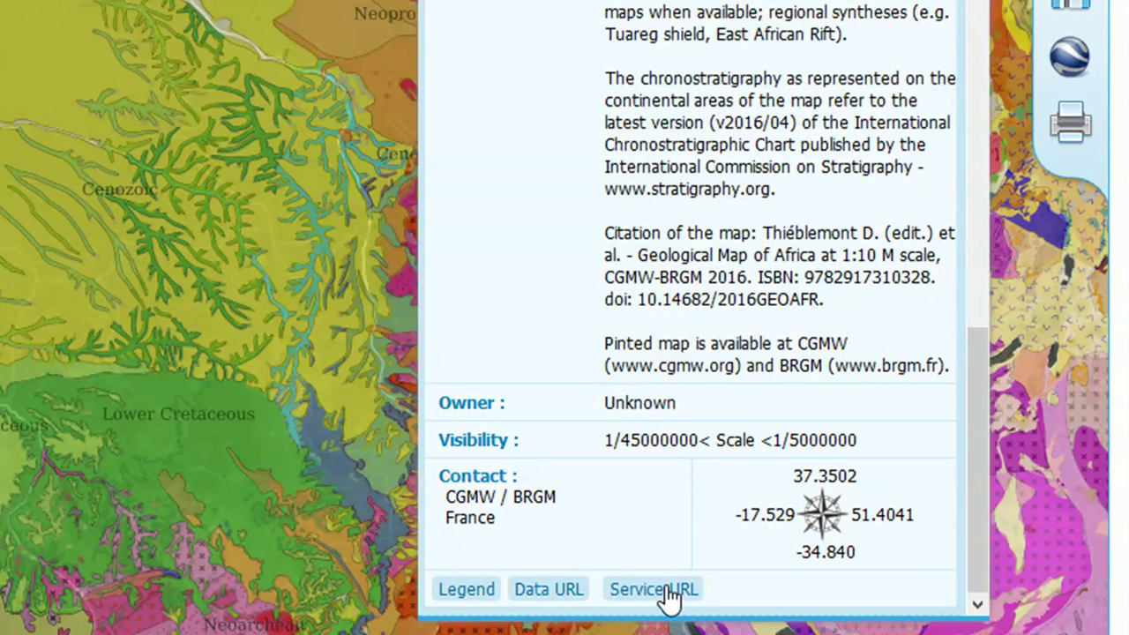
click(667, 590)
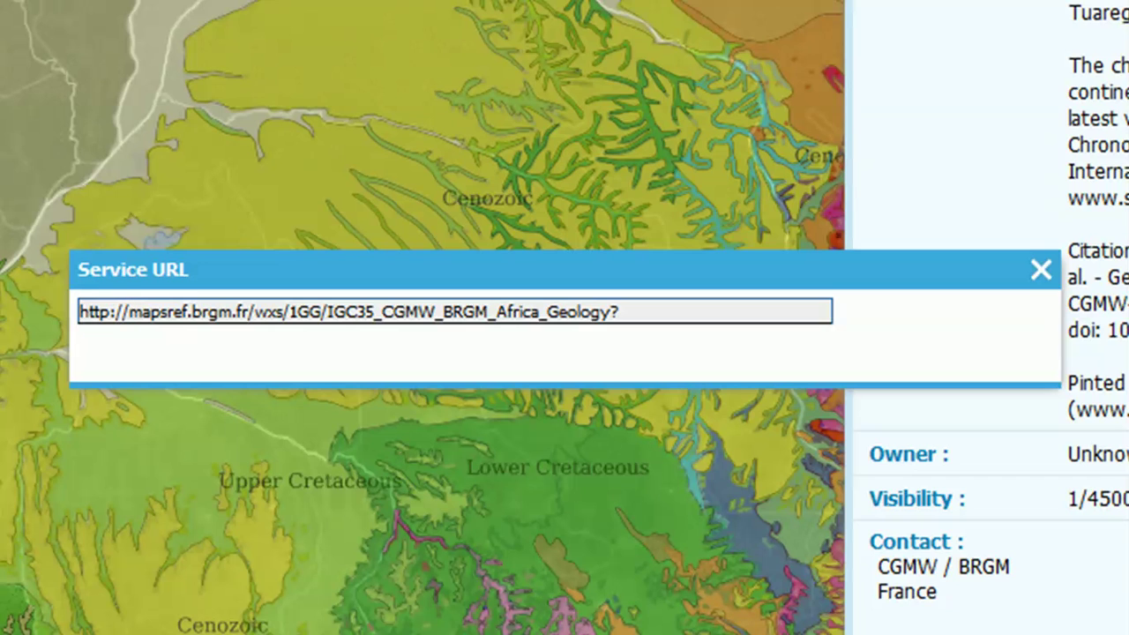
click(634, 309)
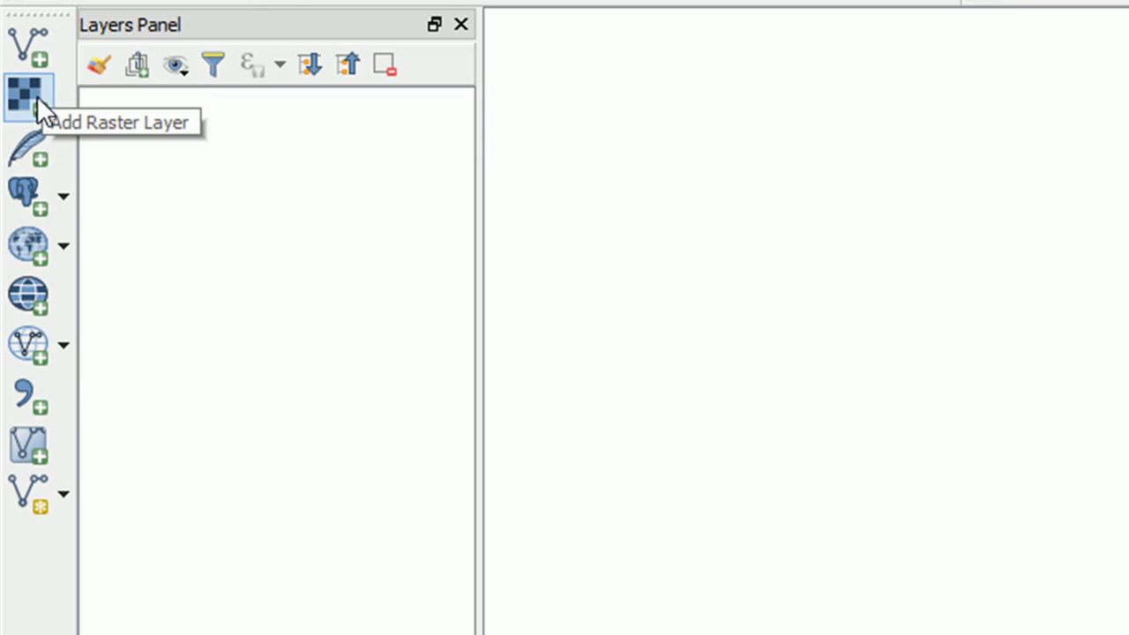
Start a new WMS server connection from QGIS's Add WMS/WMTS Layer dialog
click(29, 251)
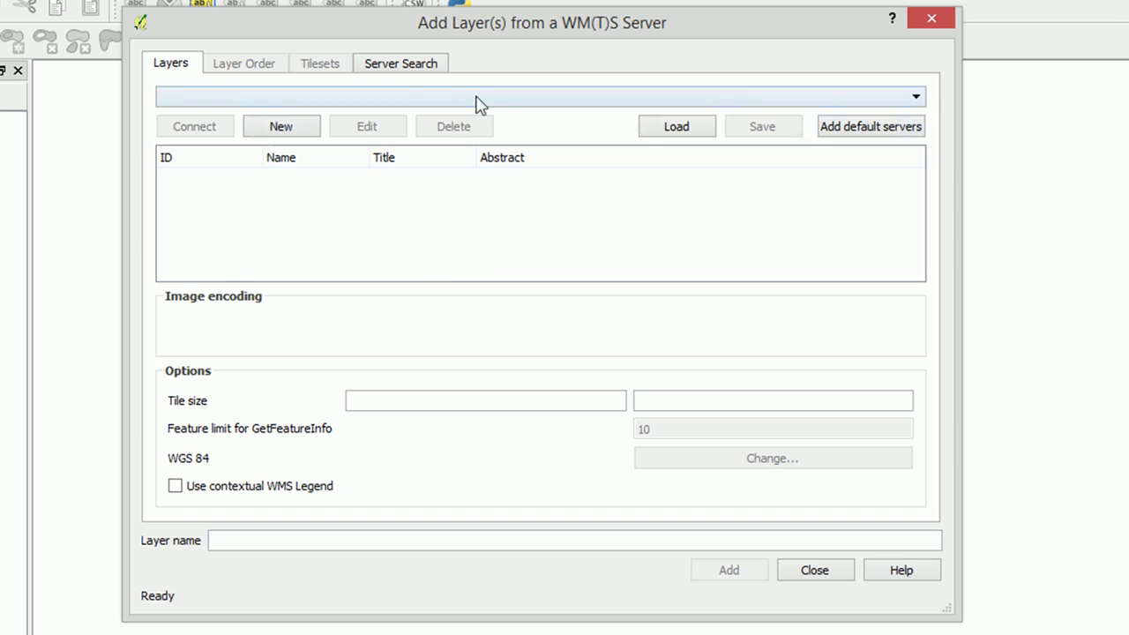
click(517, 96)
click(282, 128)
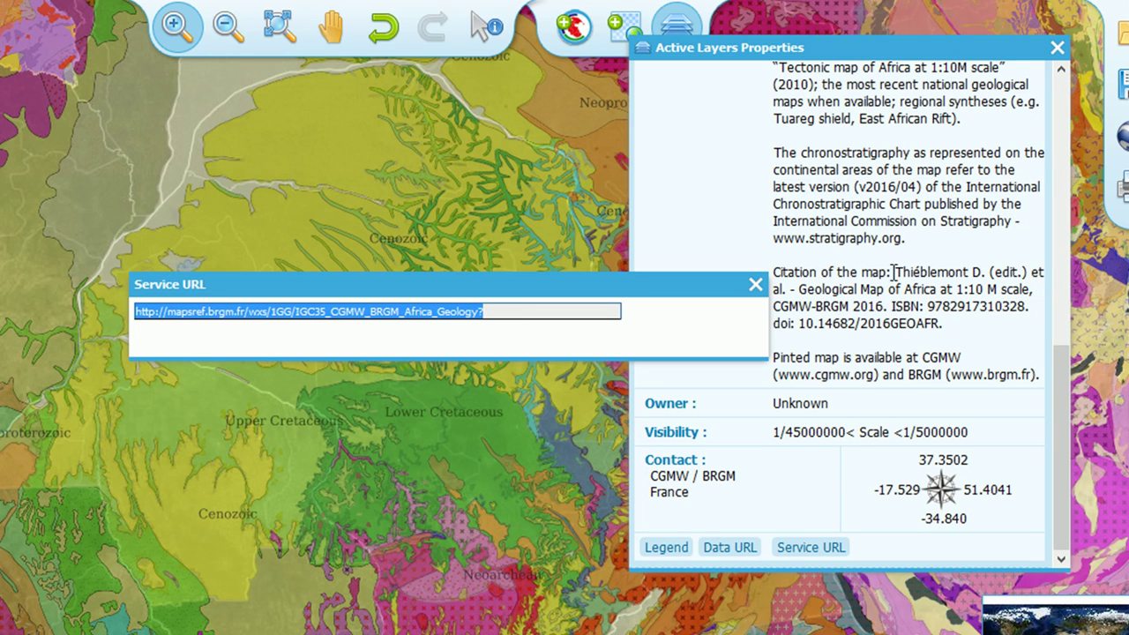
Scroll the portal's Active Layers panel back up and return to QGIS's empty connection form
drag(1060, 369, 1056, 248)
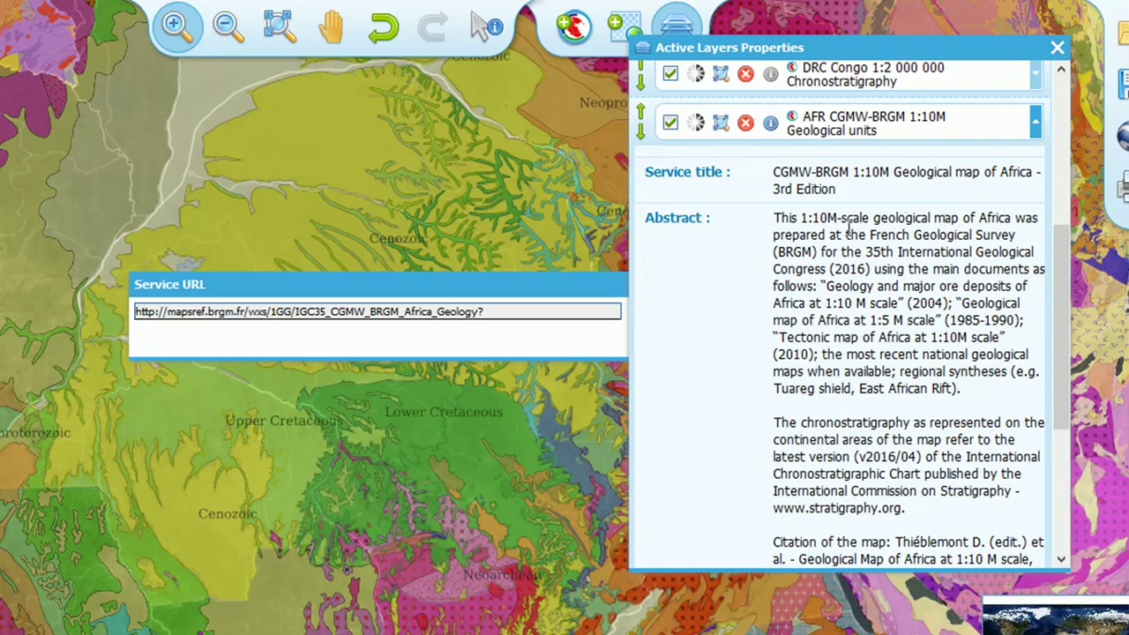
key(alt+Tab)
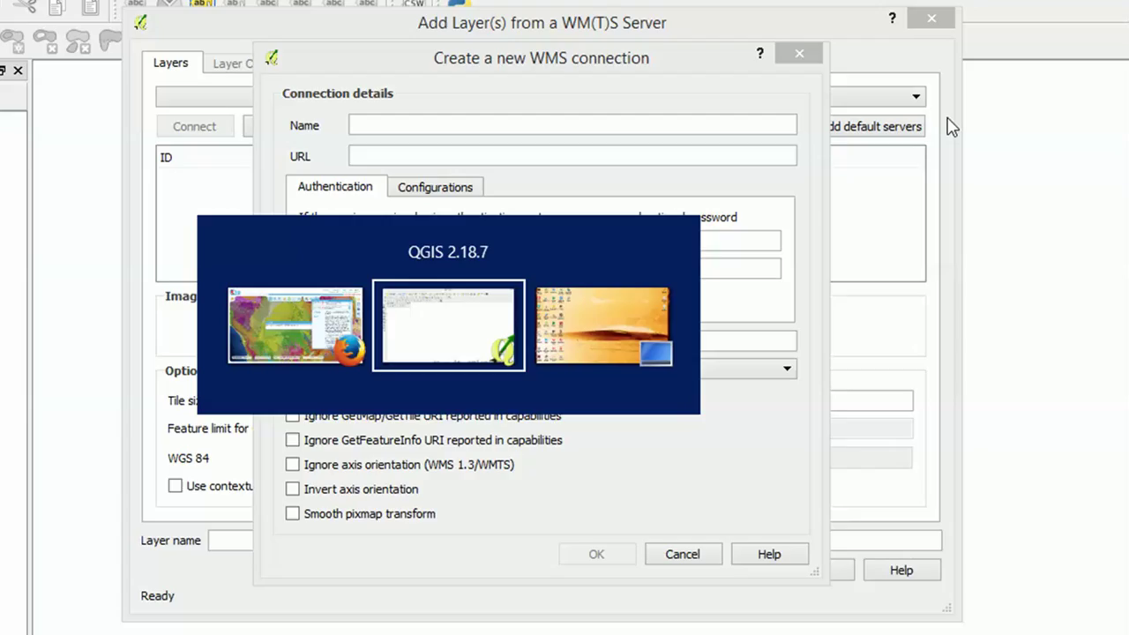
Save a WMS connection 'Geological map of Africa' using the pasted BRGM Africa geology URL
click(420, 130)
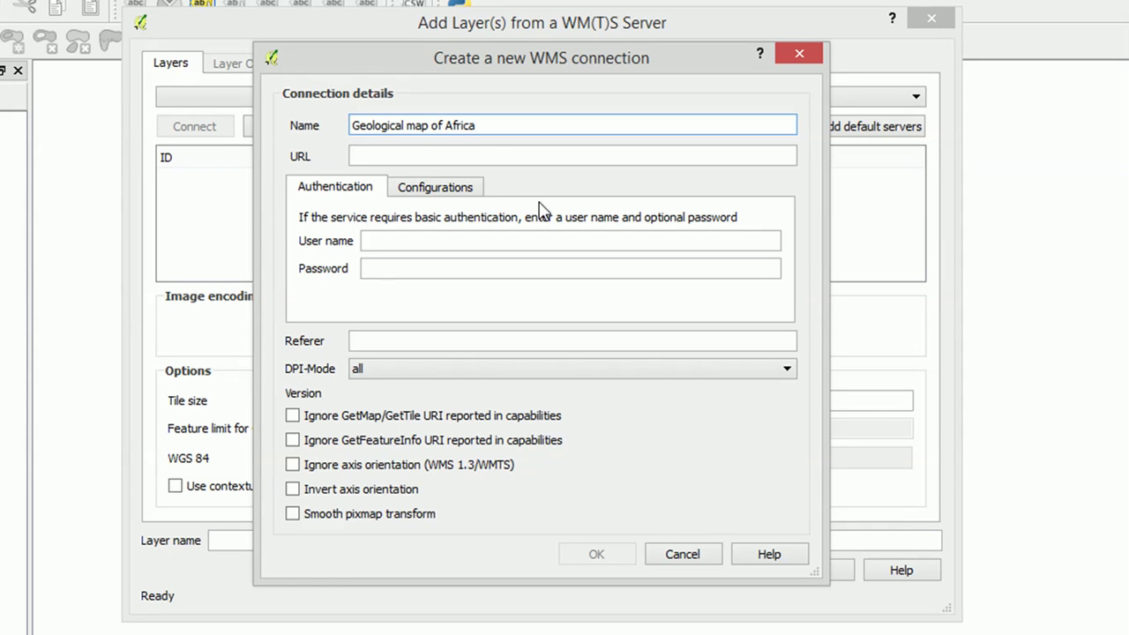
click(414, 156)
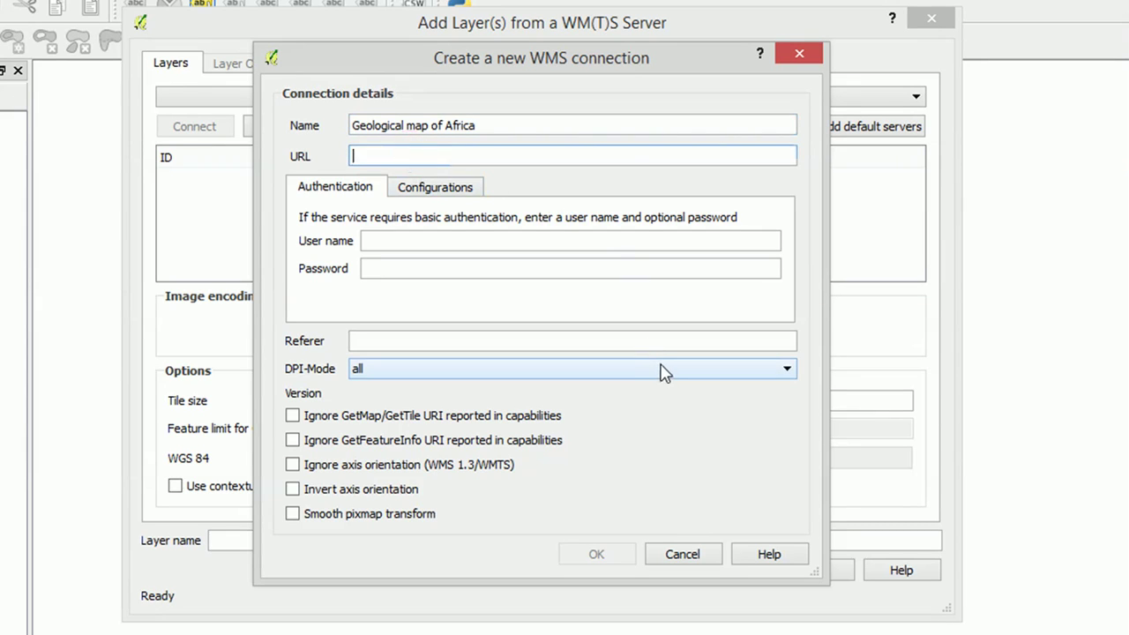
text(http://mapsref.brgm.fr/wxs/1GG/IGC35_CGMW_BRGM_Africa_Geology?)
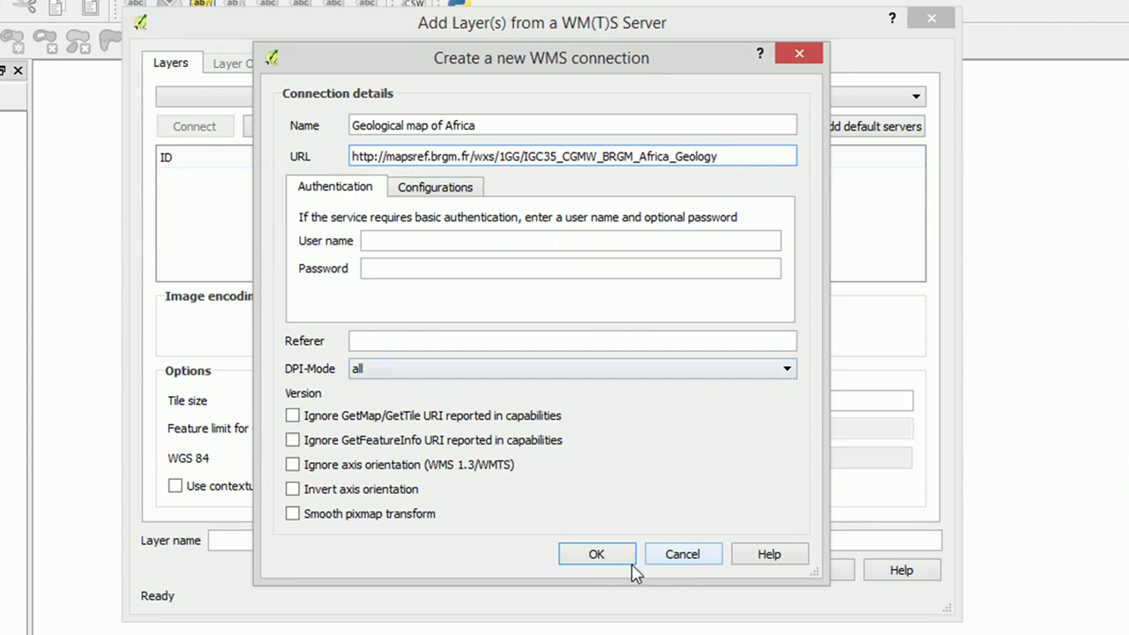
click(597, 557)
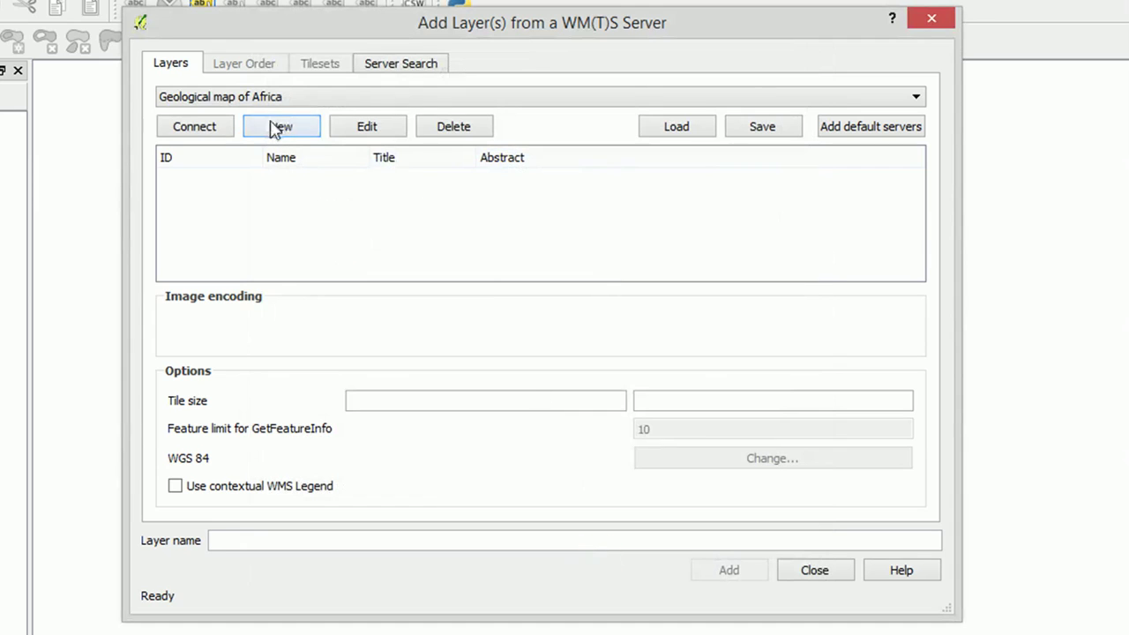
Connect to the Geological map of Africa server and add entry 15, AFR CGMW-BRGM 1:10M Geological units
click(199, 127)
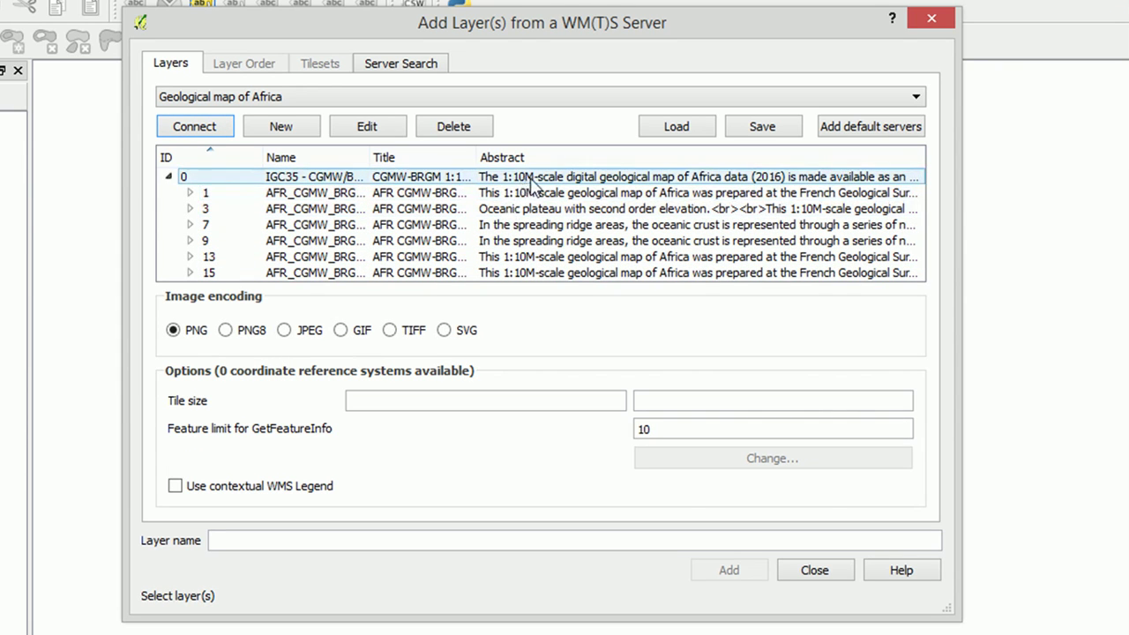
drag(618, 617, 618, 634)
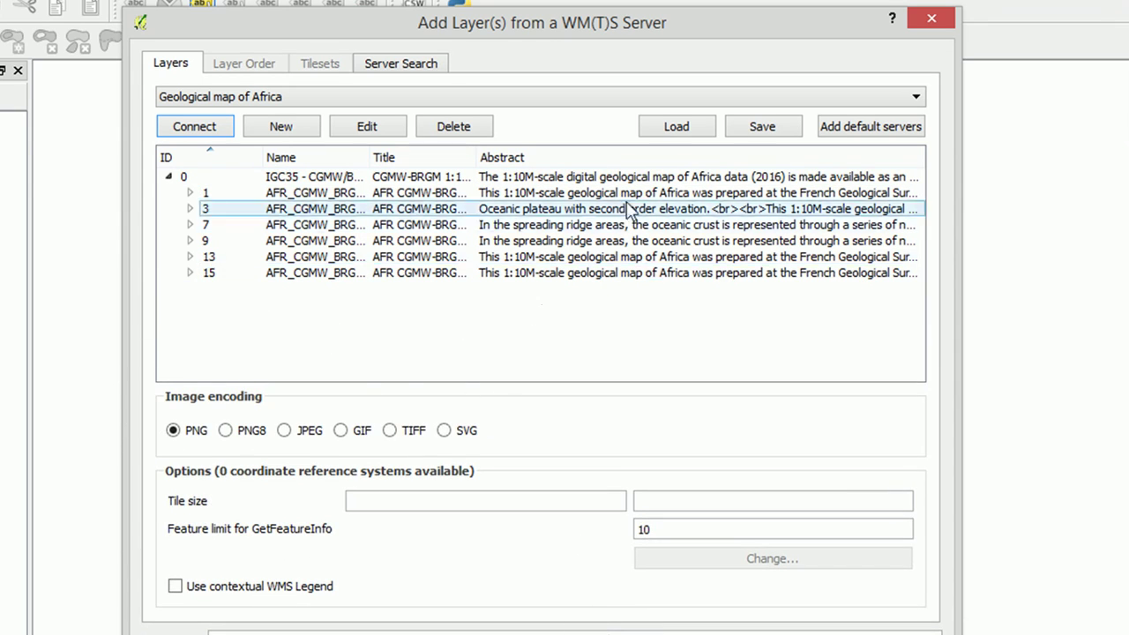
click(596, 274)
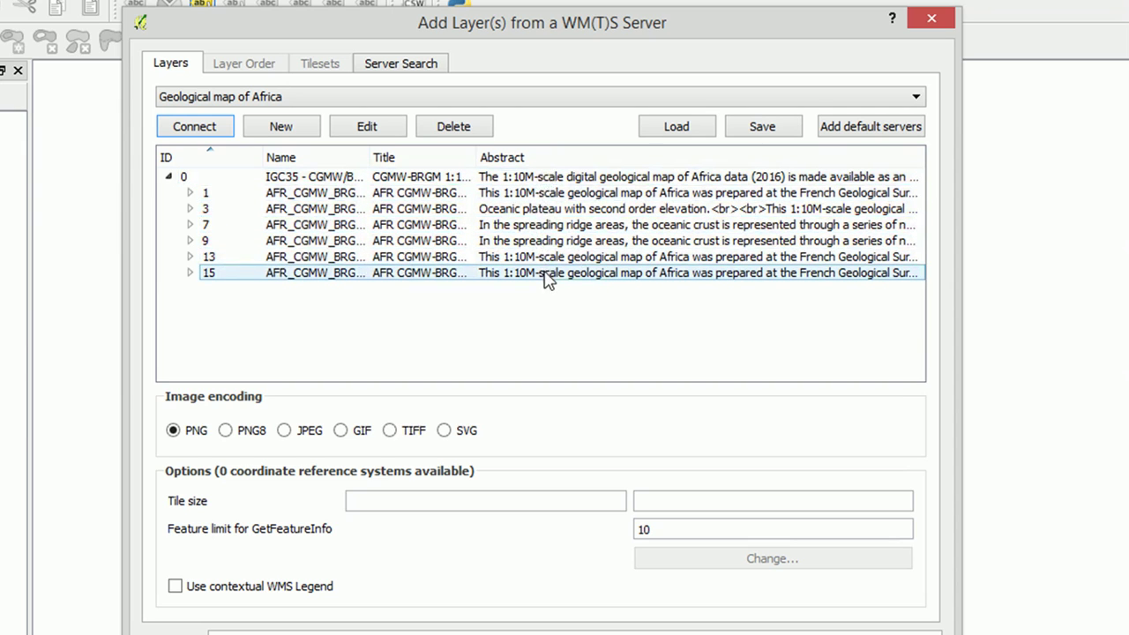
click(624, 276)
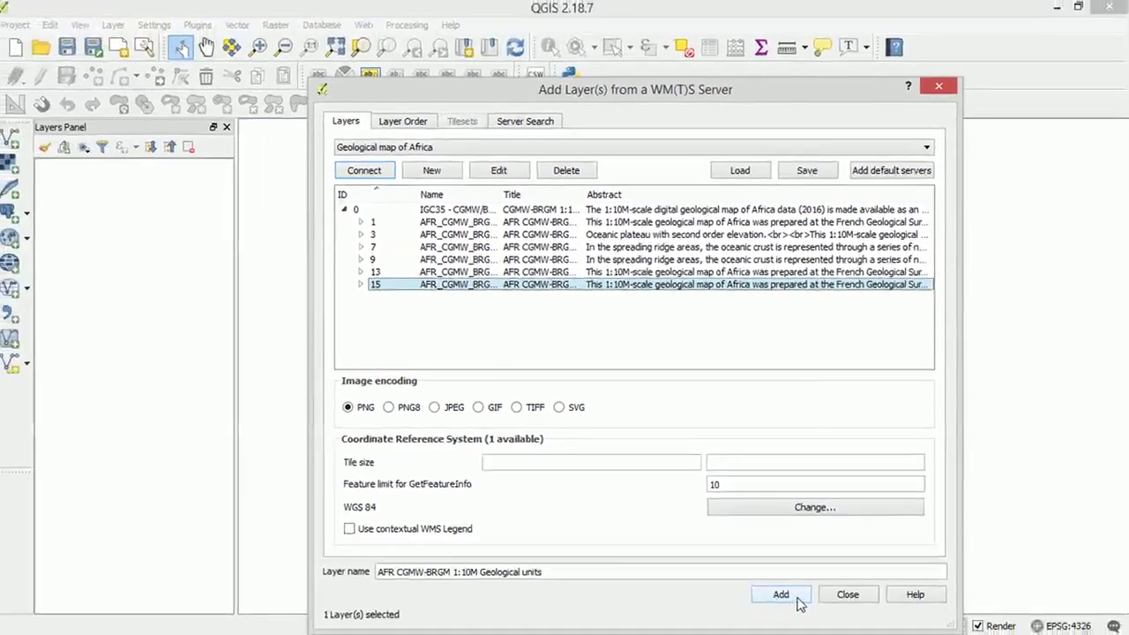
click(787, 597)
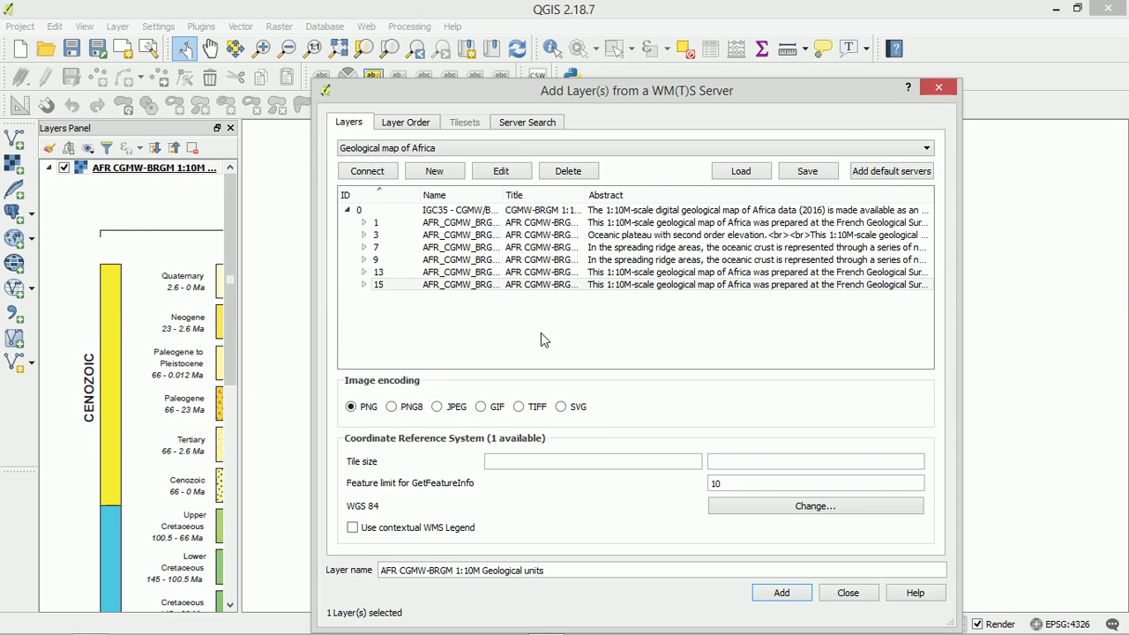
Add the AFR_CGMW_BRGM_10M Oceanic_plateau and Oceanic_crust_domain layers to the map together
drag(752, 91, 730, 130)
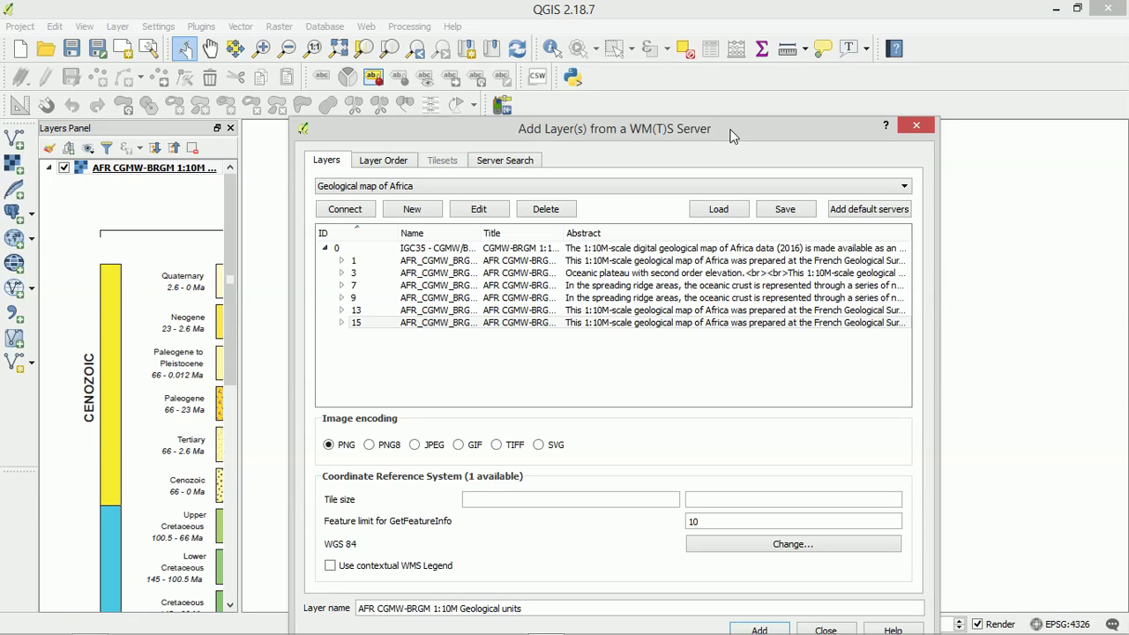
drag(730, 135, 737, 29)
drag(485, 123, 616, 124)
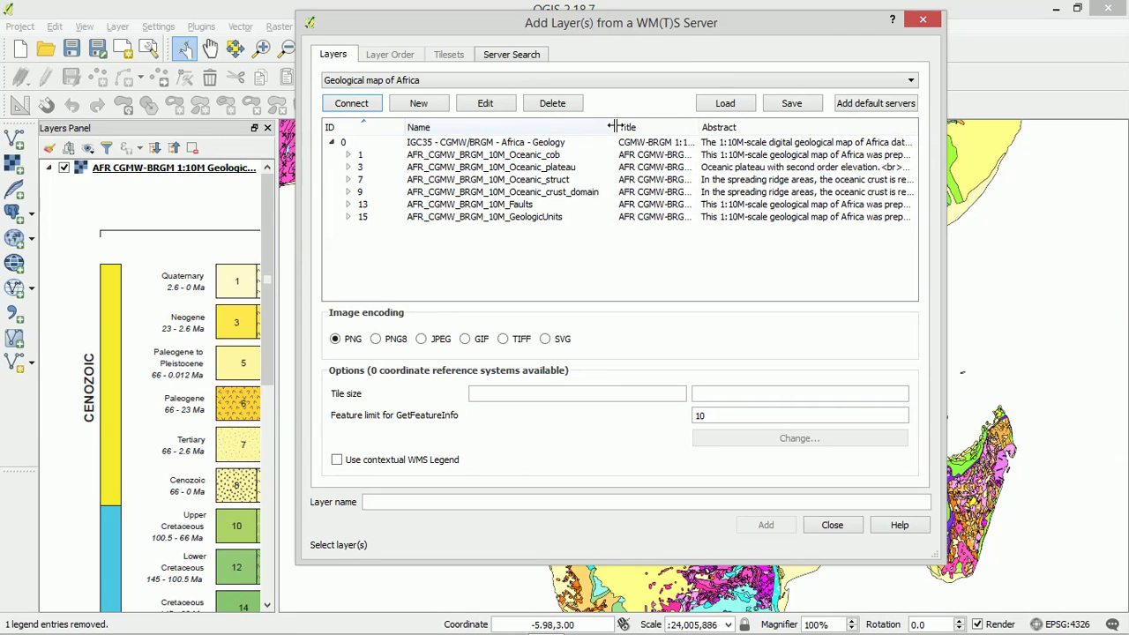
click(559, 167)
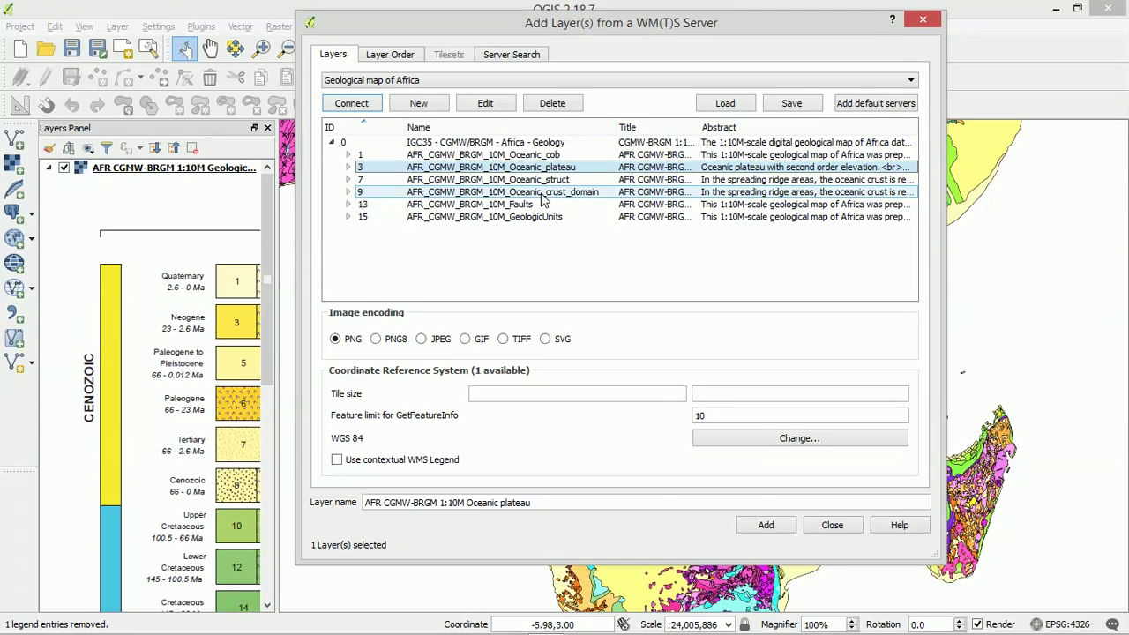
ctrl+click(540, 192)
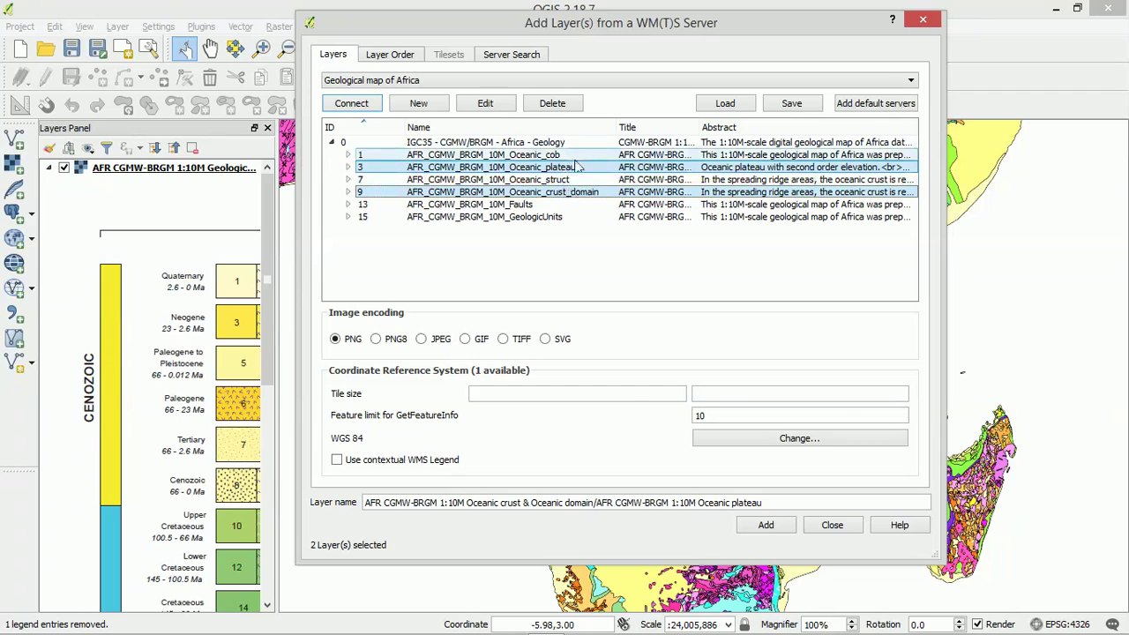
click(762, 526)
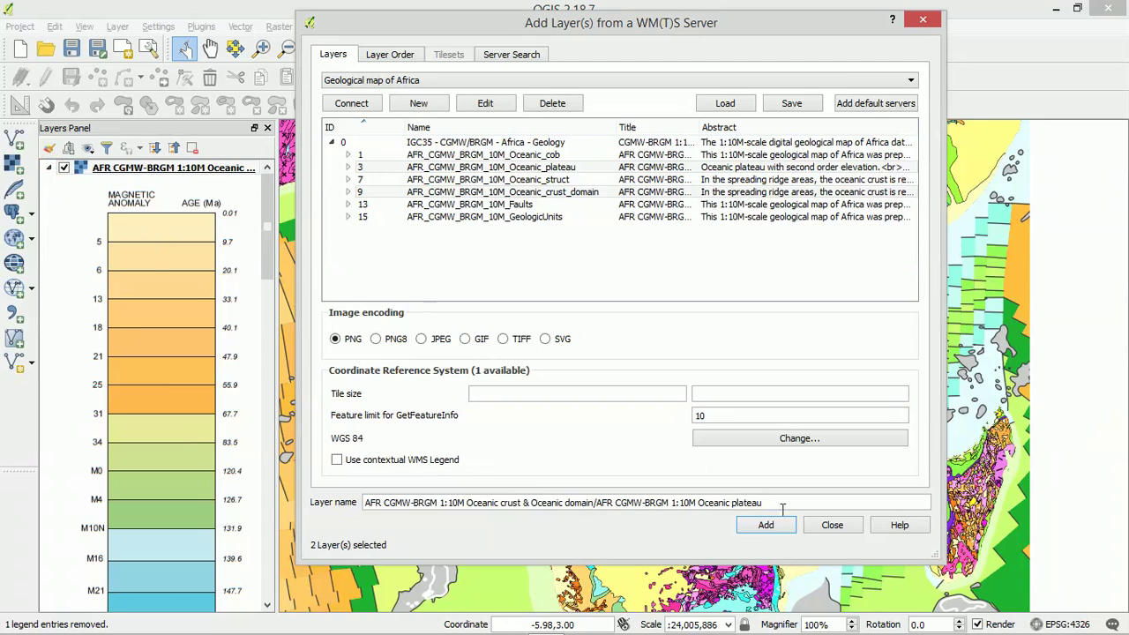
click(833, 526)
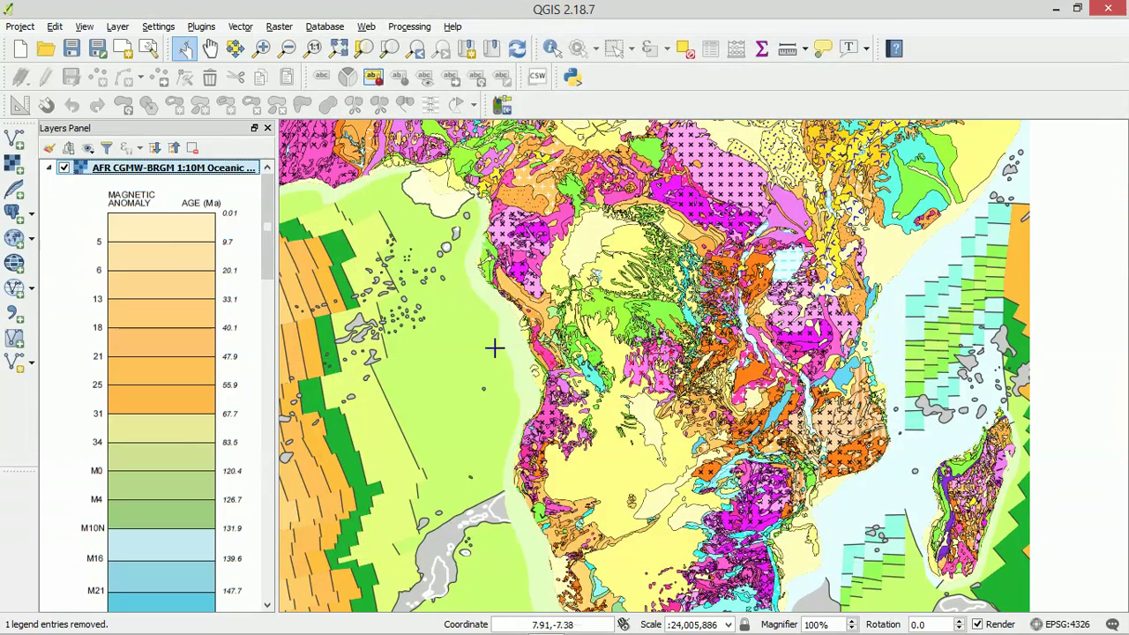
click(49, 167)
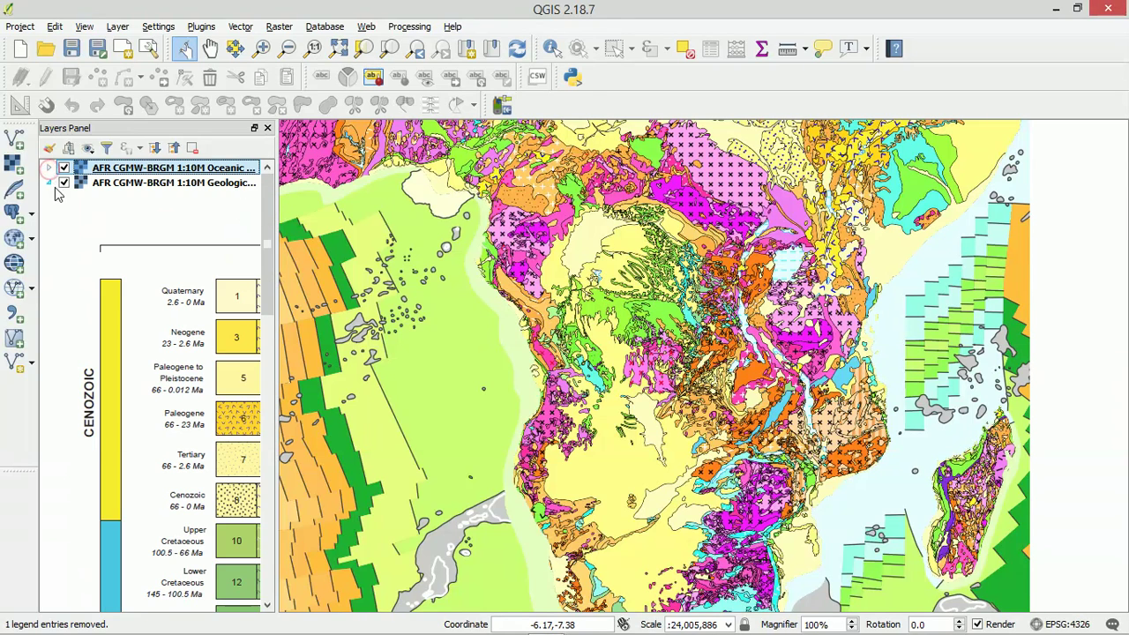
click(51, 183)
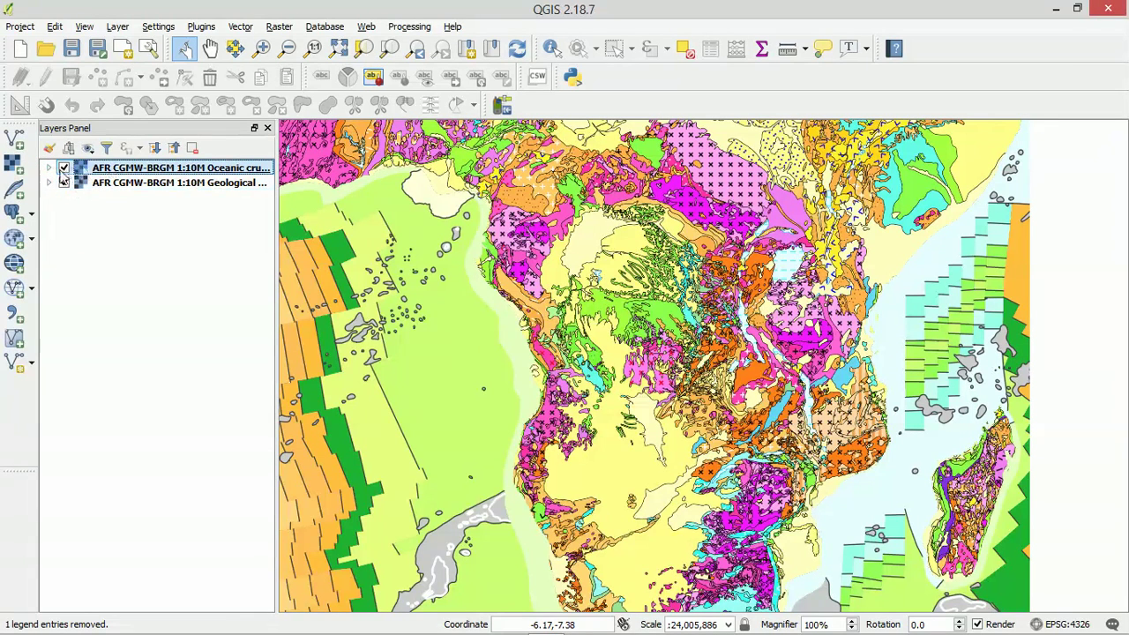
click(49, 168)
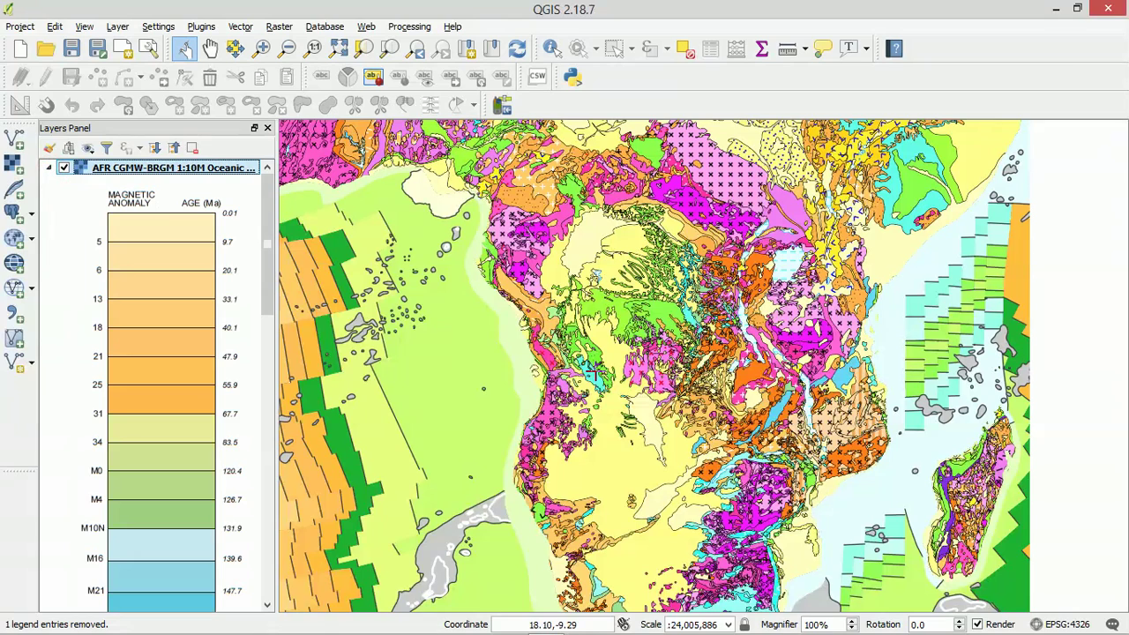
scroll(591, 370, down, 4)
scroll(591, 370, up, 4)
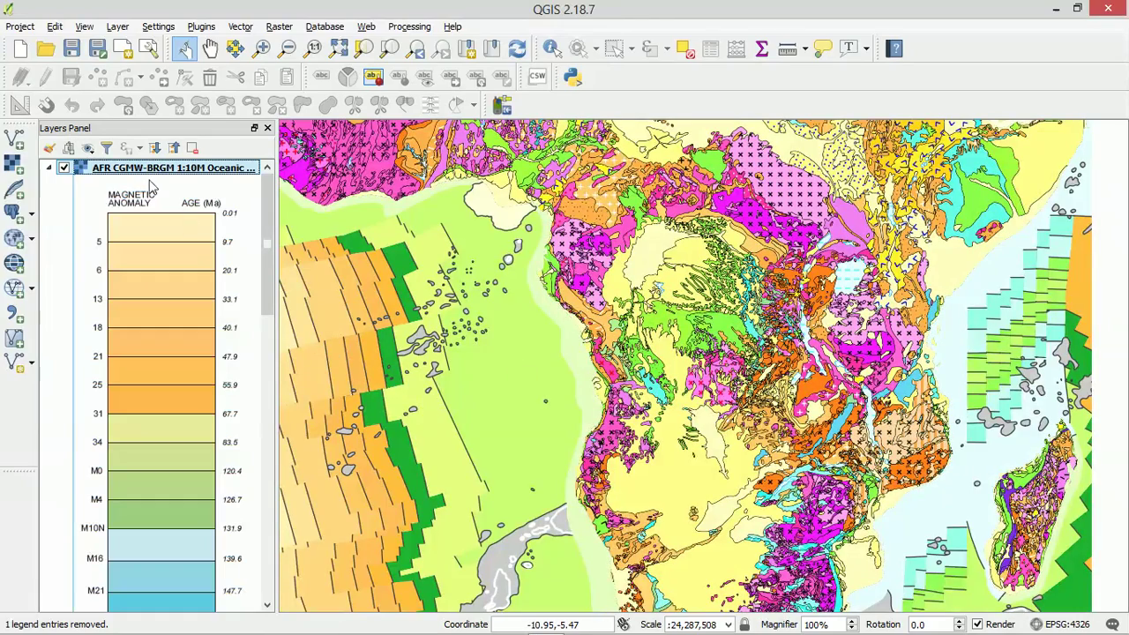
drag(276, 183, 264, 238)
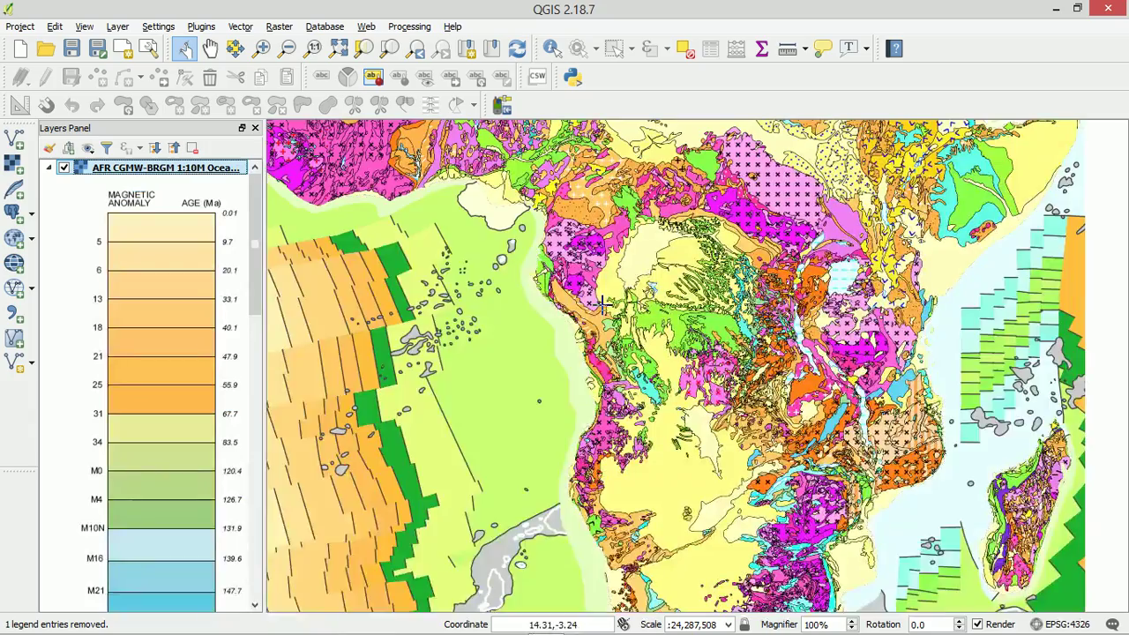
Add AFR_CGMW_BRGM_10M_Oceanic_plateau as its own layer from the Geological map of Africa server
click(14, 240)
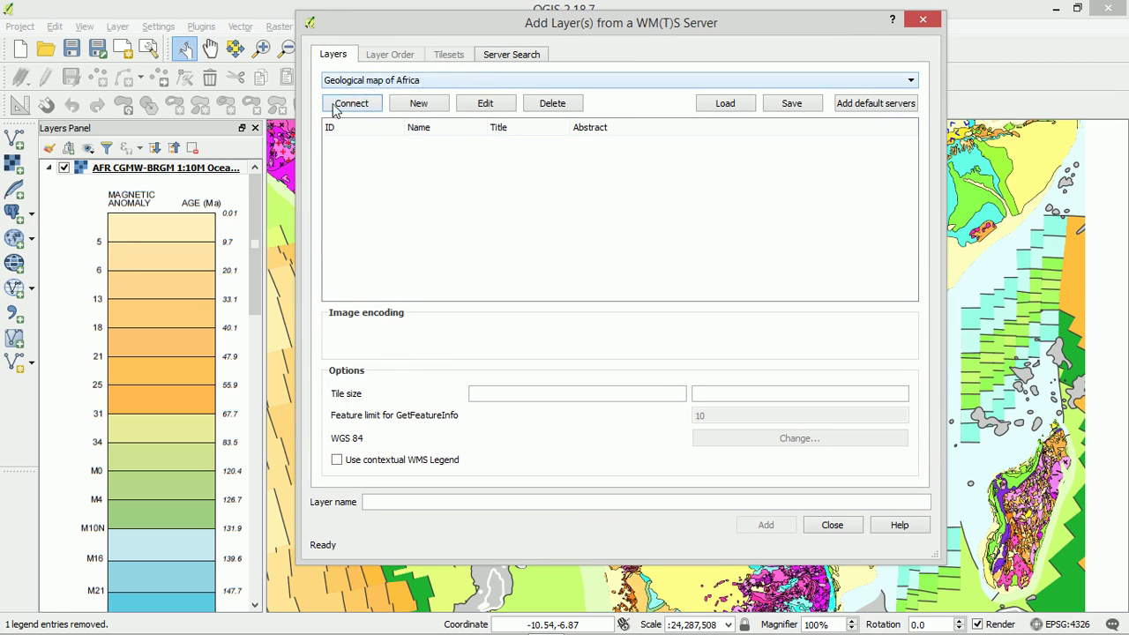
click(352, 104)
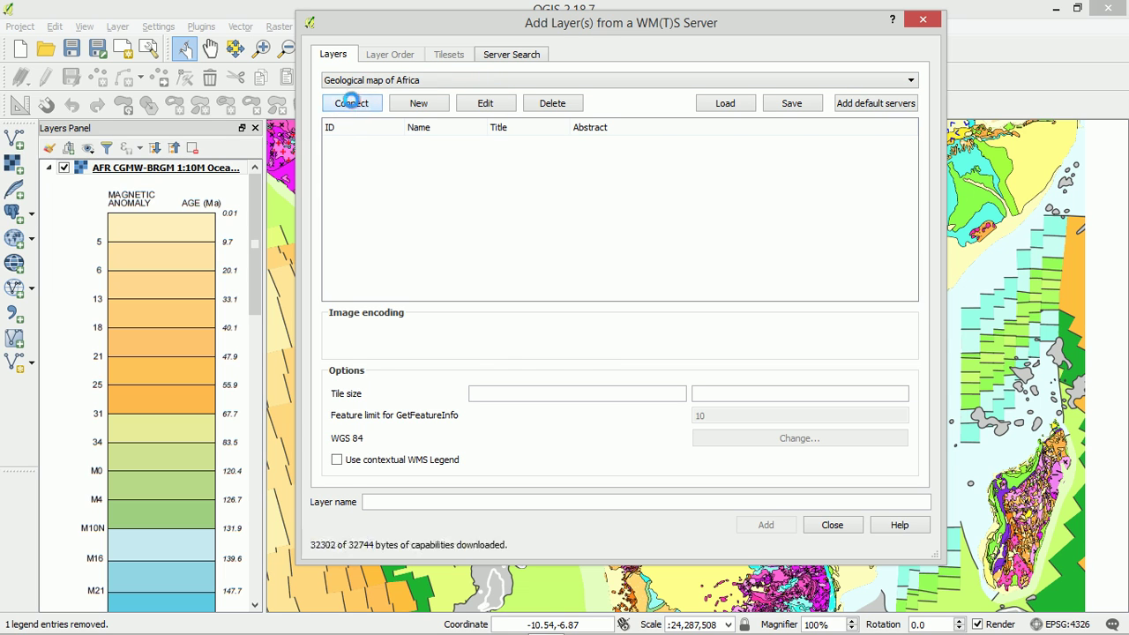
drag(492, 127, 609, 126)
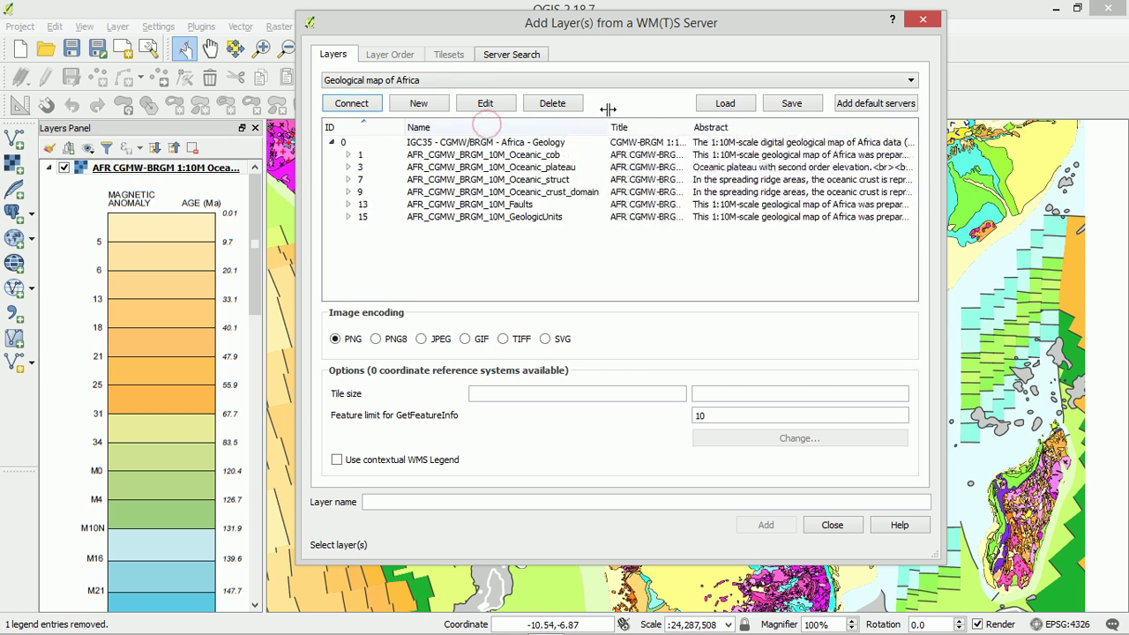
click(533, 168)
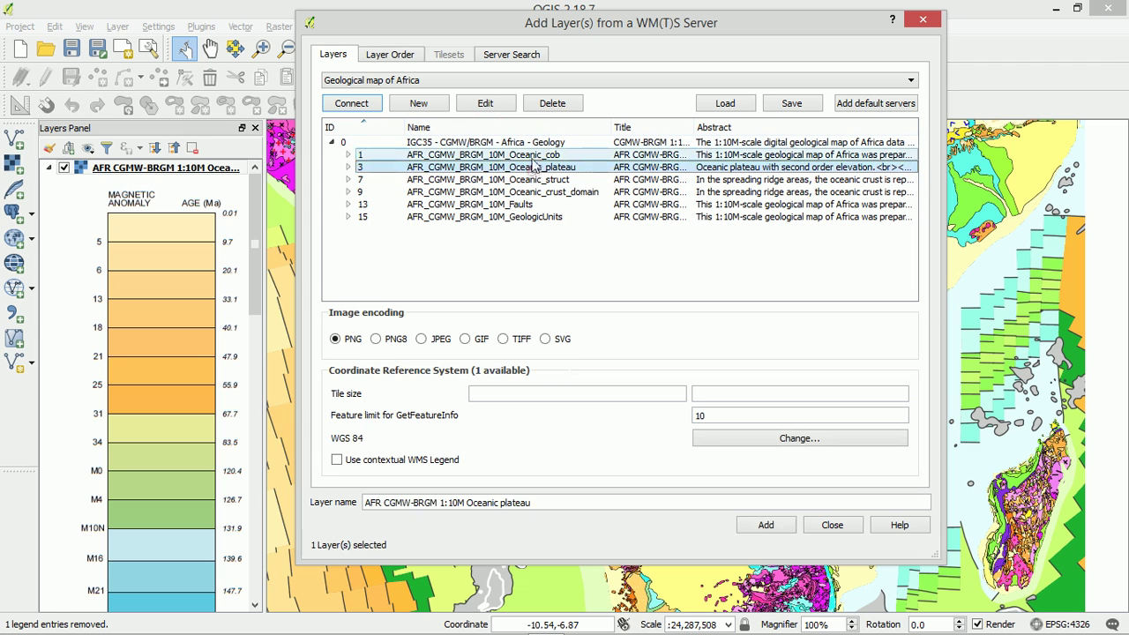
click(764, 527)
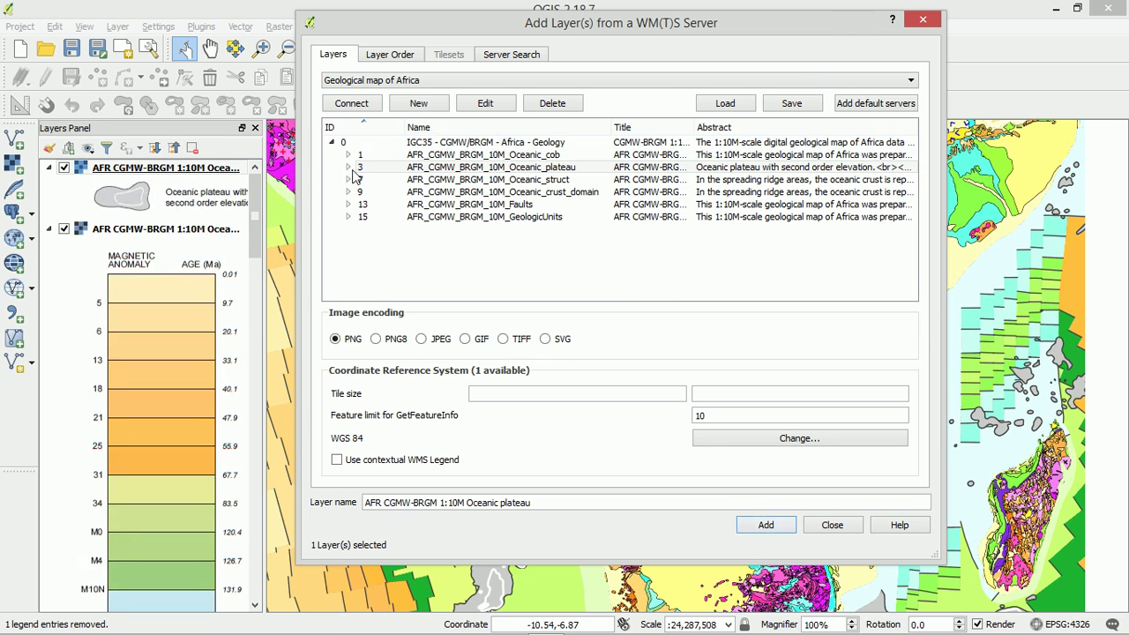
click(831, 525)
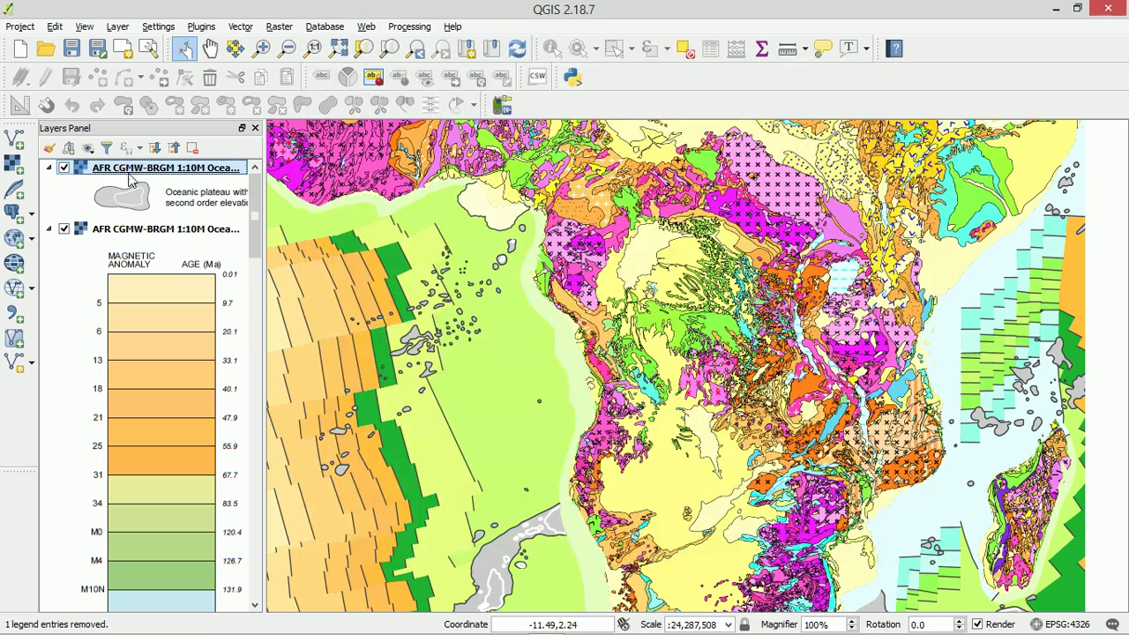
drag(265, 201, 499, 223)
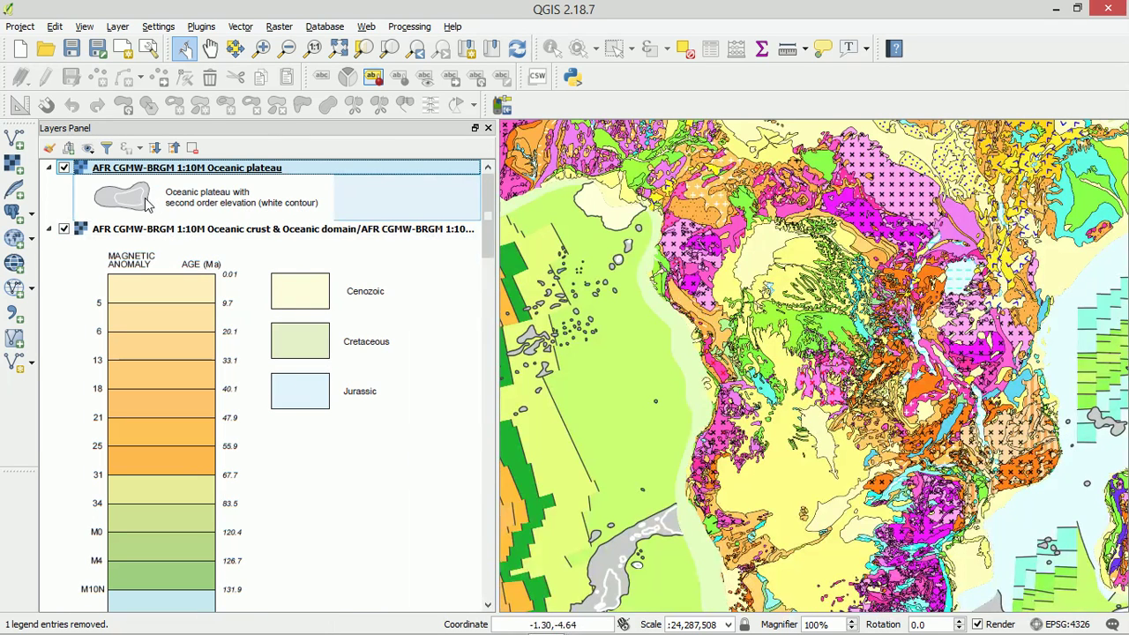
scroll(678, 394, down, 4)
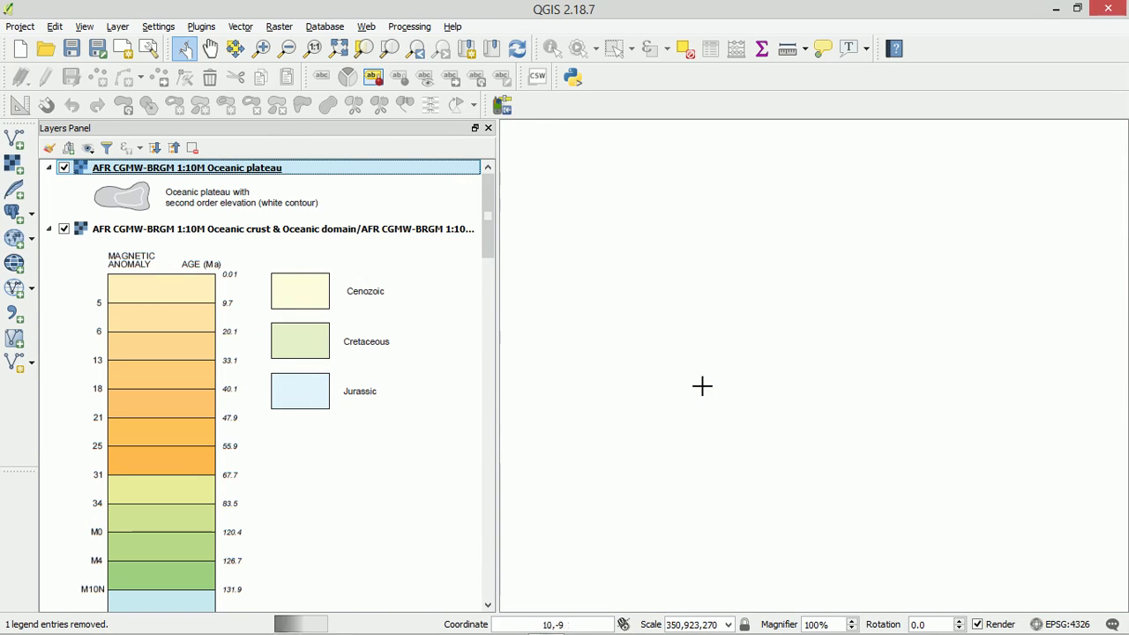
scroll(714, 403, up, 3)
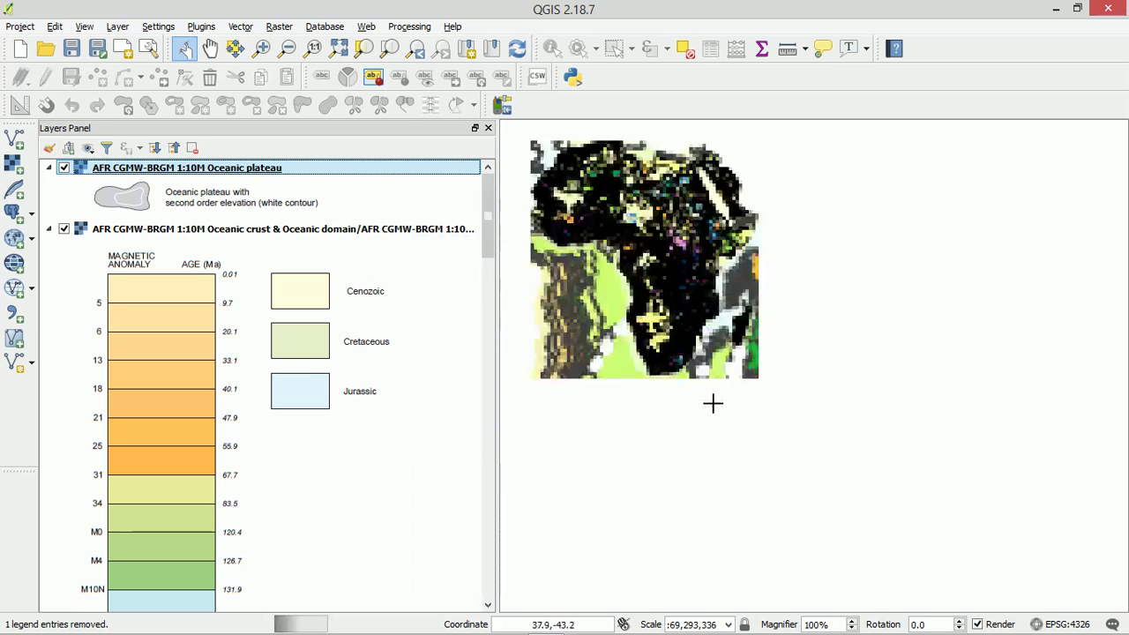
scroll(741, 297, up, 2)
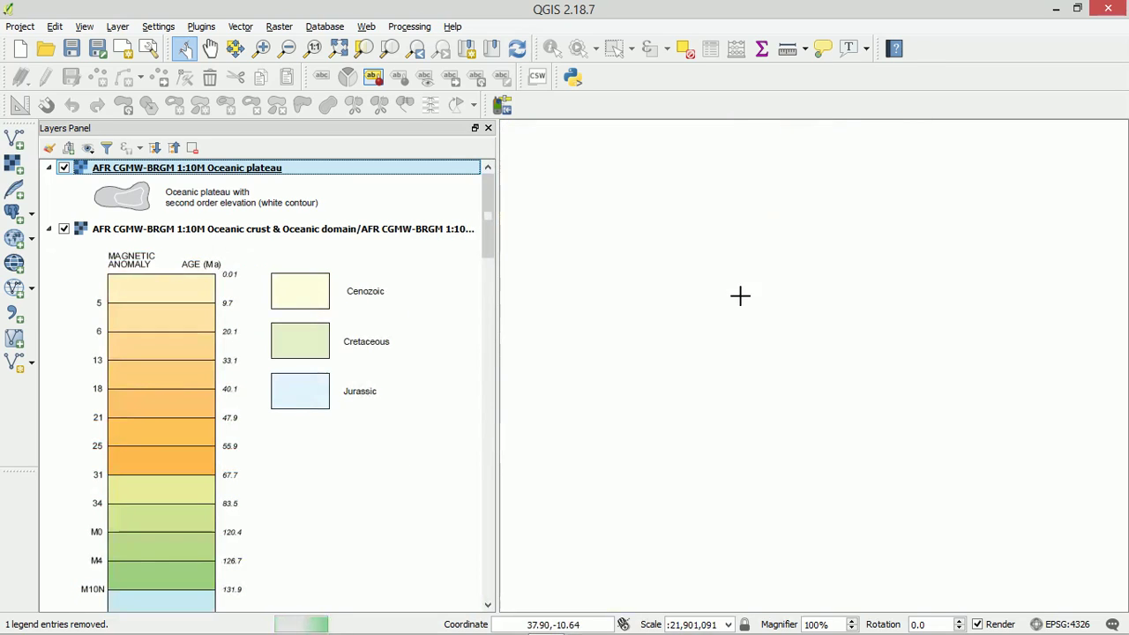
drag(750, 483, 922, 581)
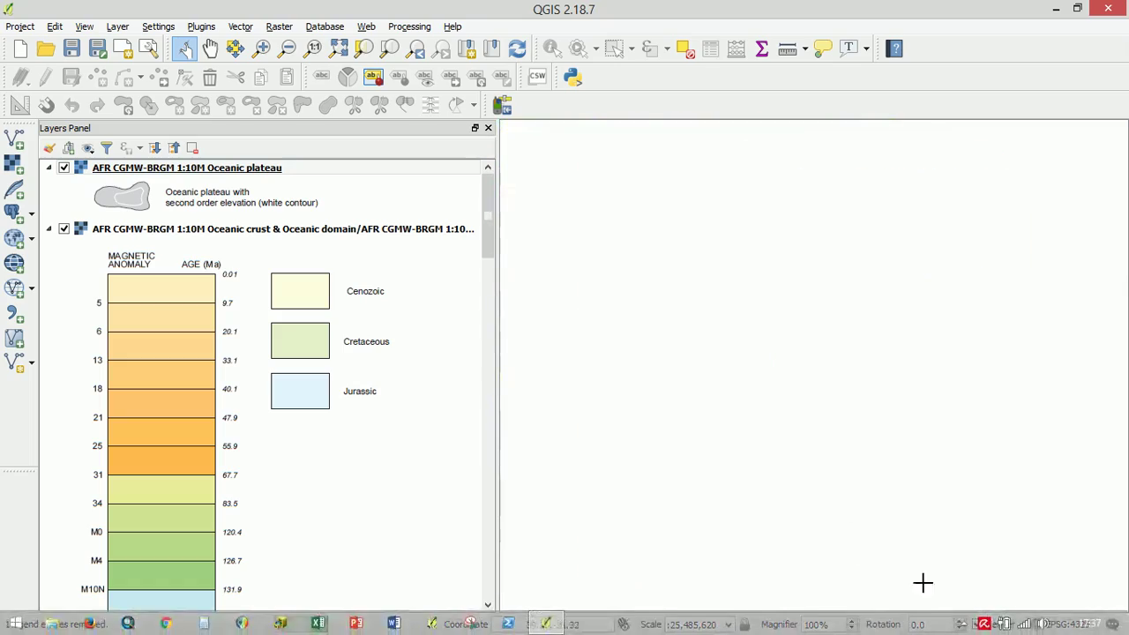
drag(493, 322, 277, 352)
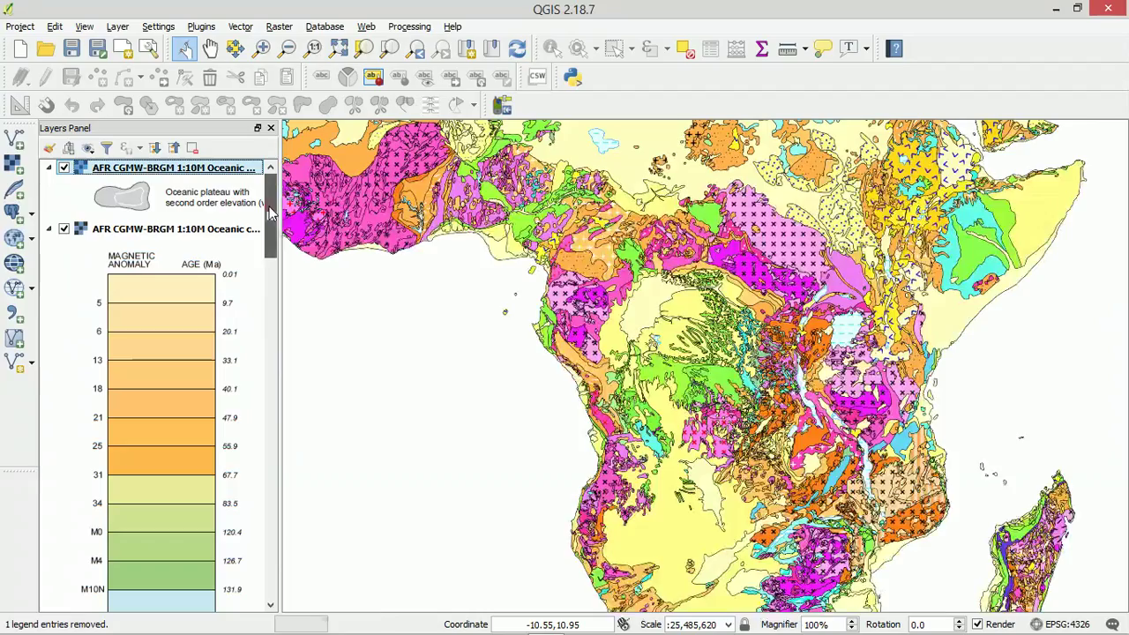
drag(270, 211, 284, 231)
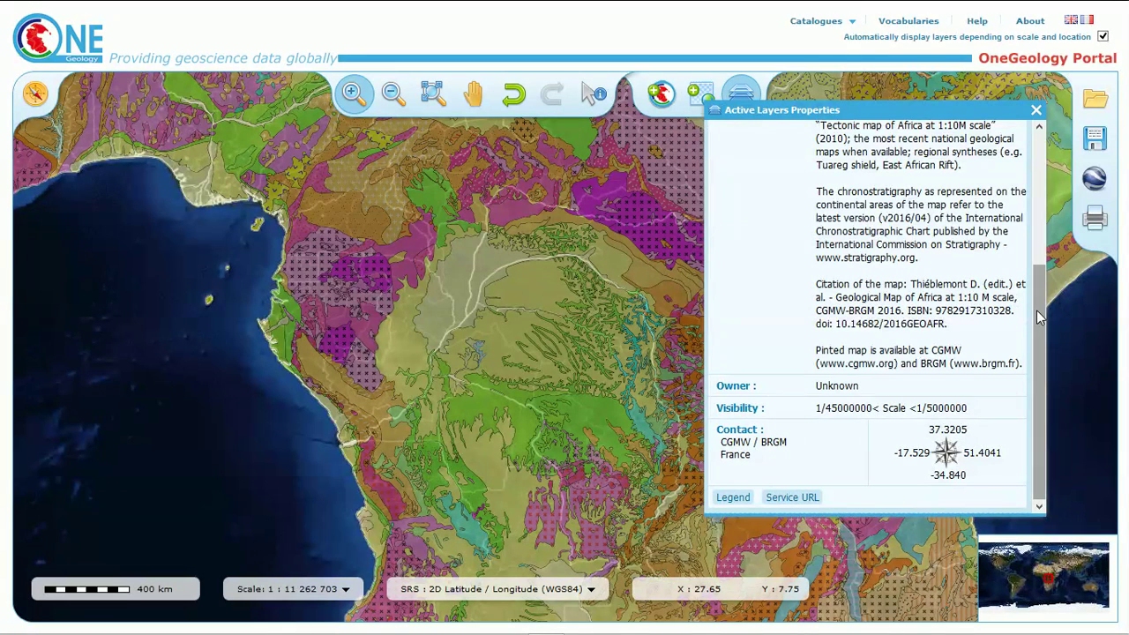
Scroll the Geological units layer's properties and open its Legend
scroll(1039, 317, up, 5)
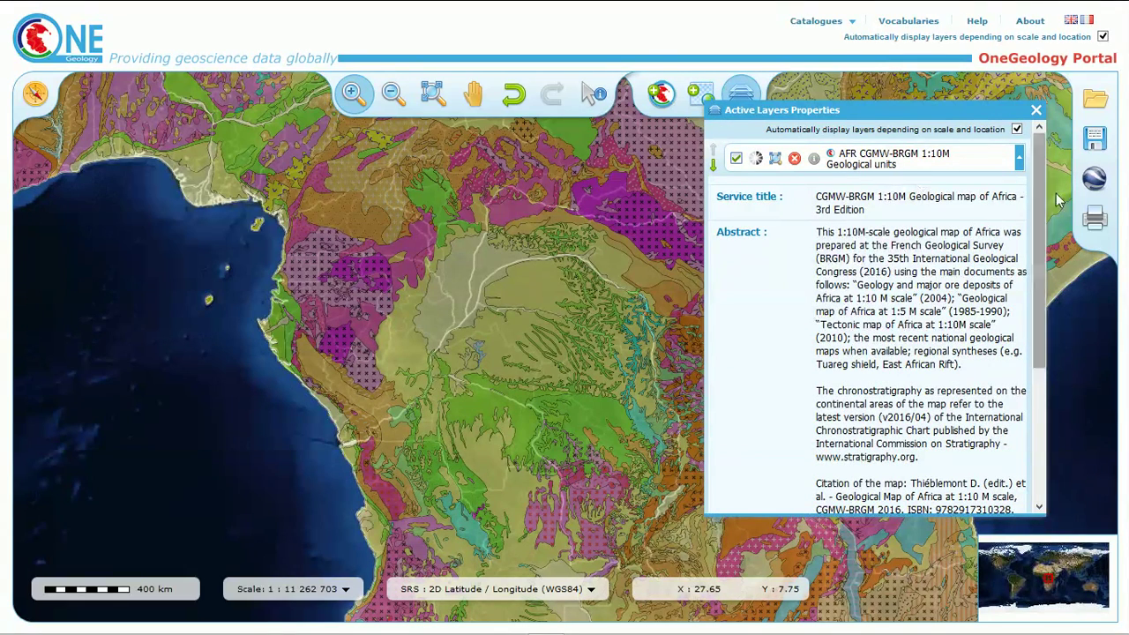
scroll(1041, 190, down, 3)
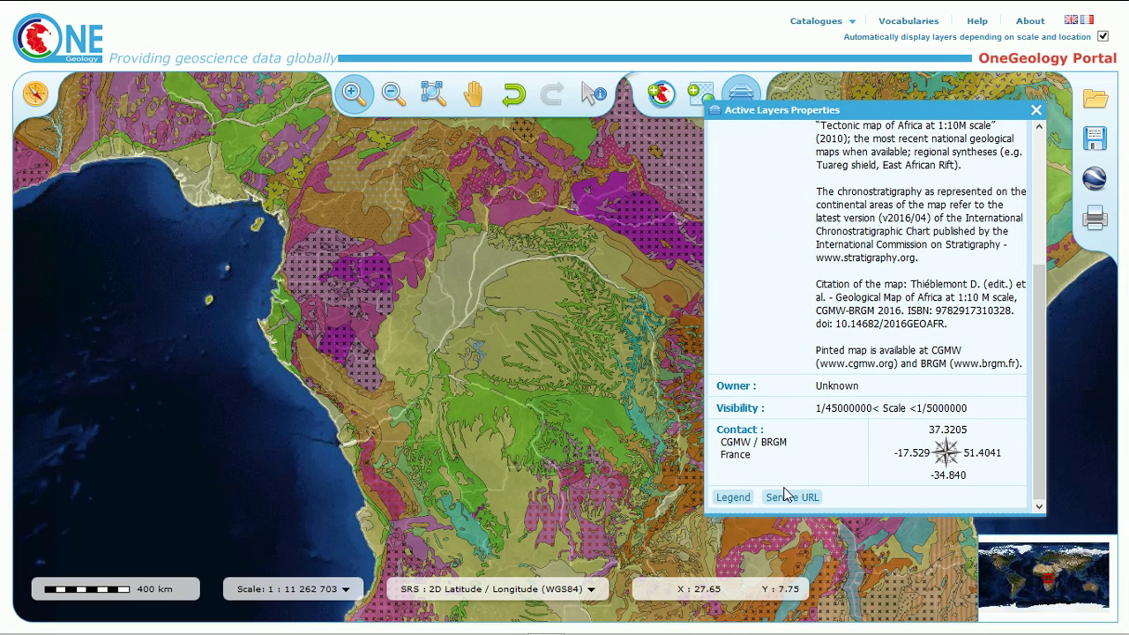
click(732, 498)
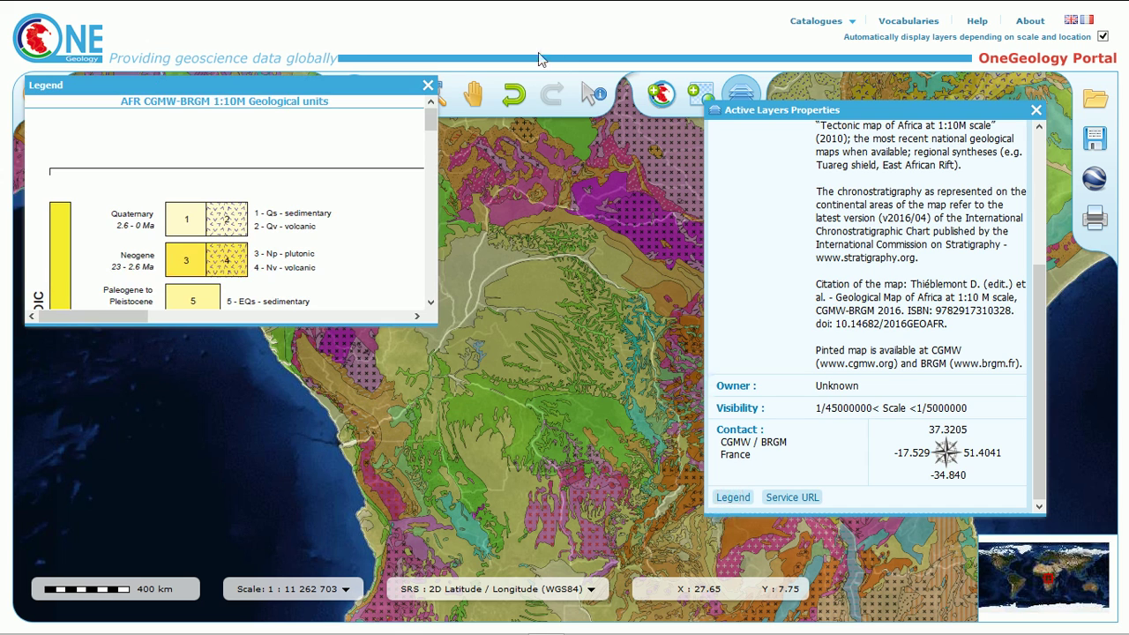
Maximise the Geological units legend, scroll through units 1–99, and bring up the legend image's context menu
click(435, 325)
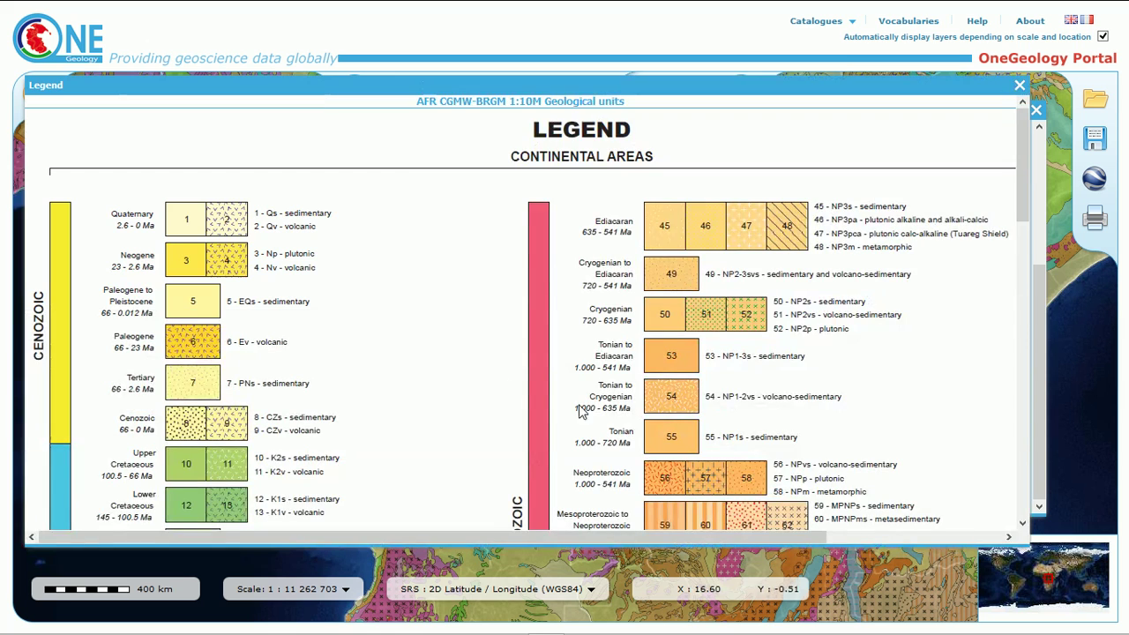
drag(607, 545, 517, 529)
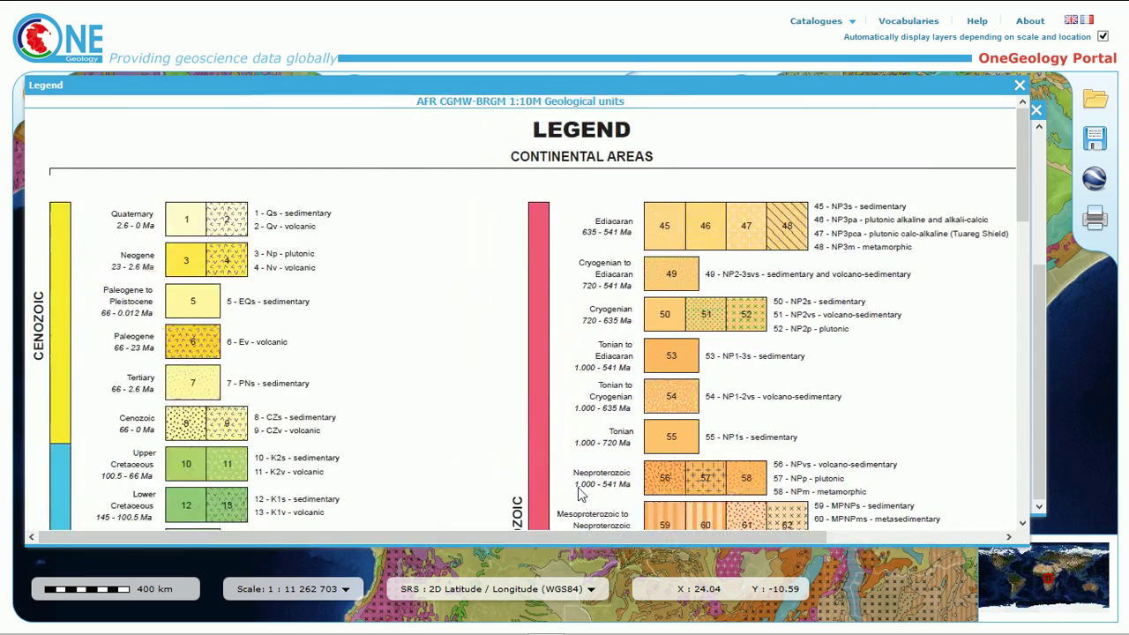
drag(1020, 181, 1033, 455)
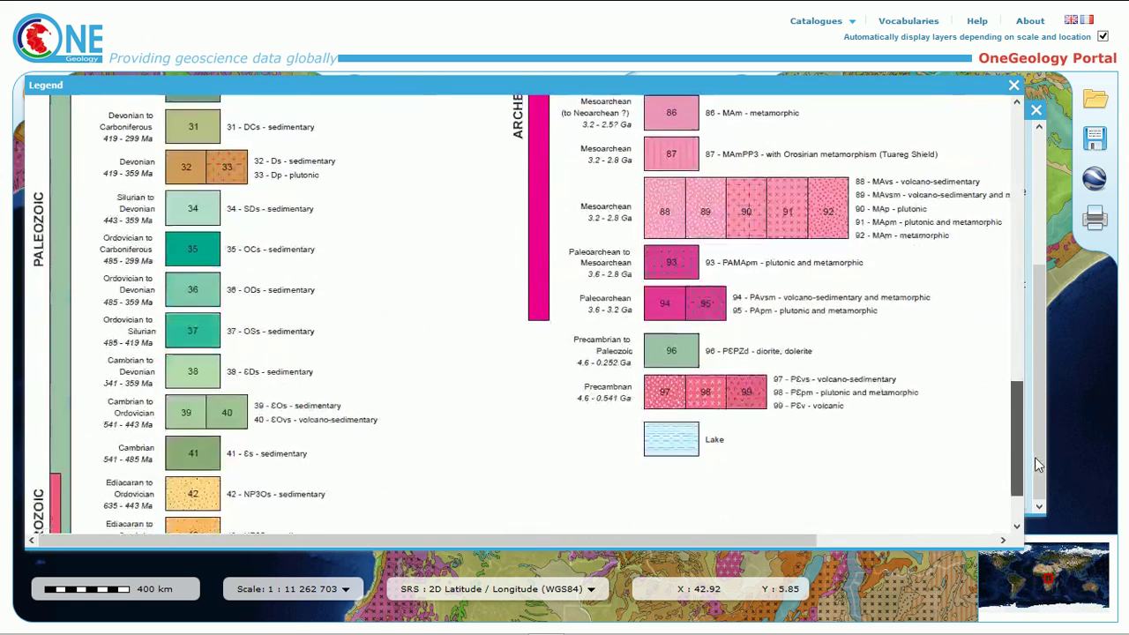
right_click(596, 242)
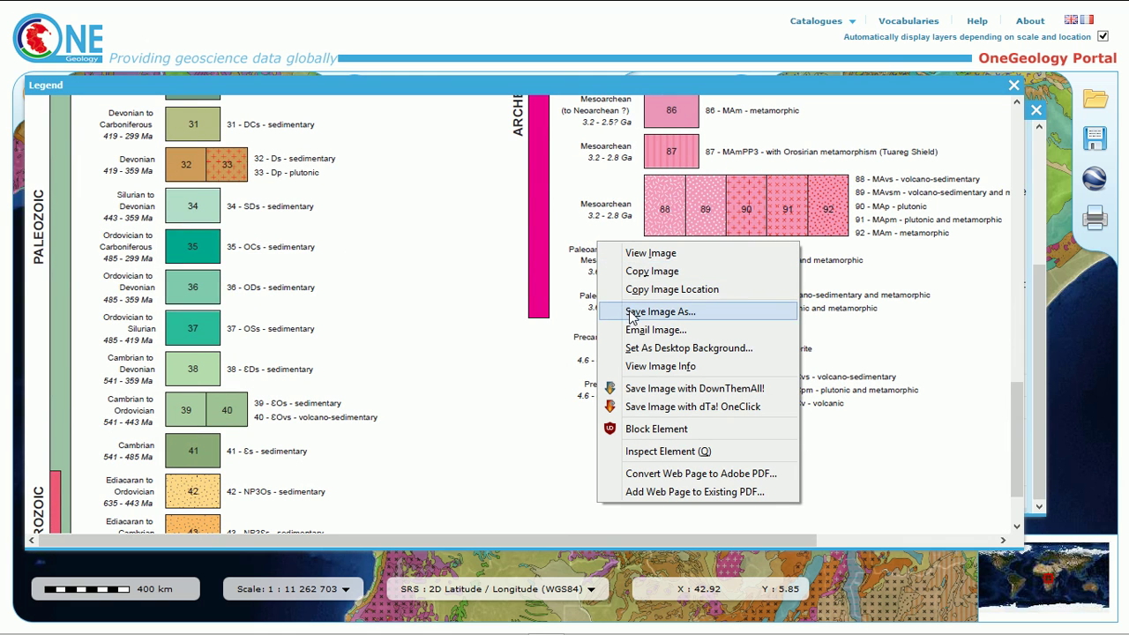
Open the Africa geological units legend image full-size on its own page via View Image
click(641, 254)
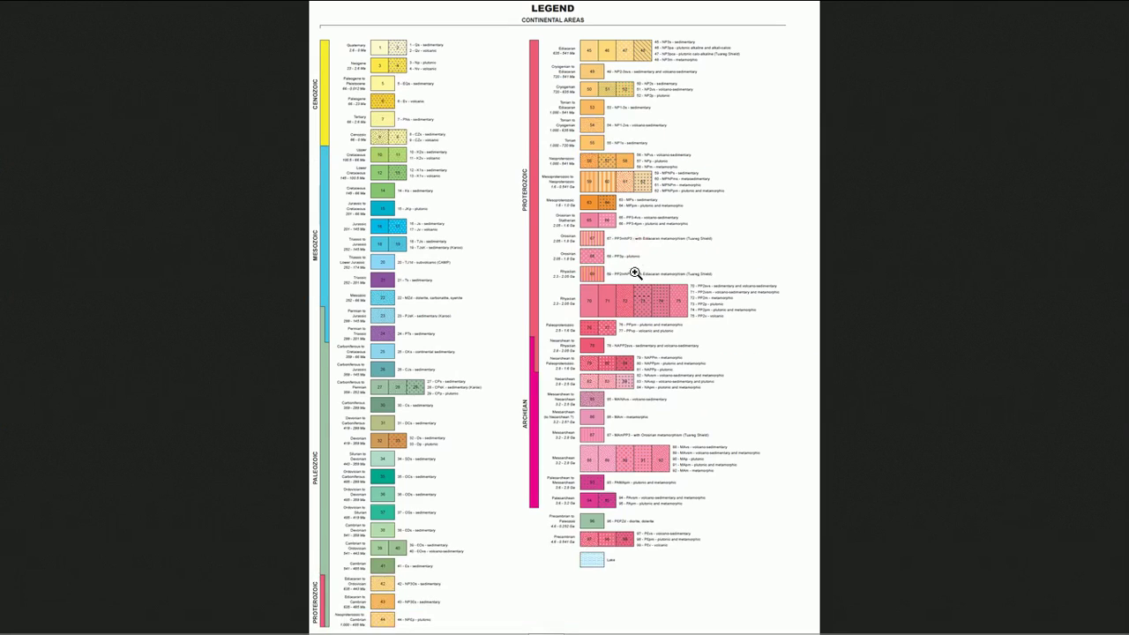